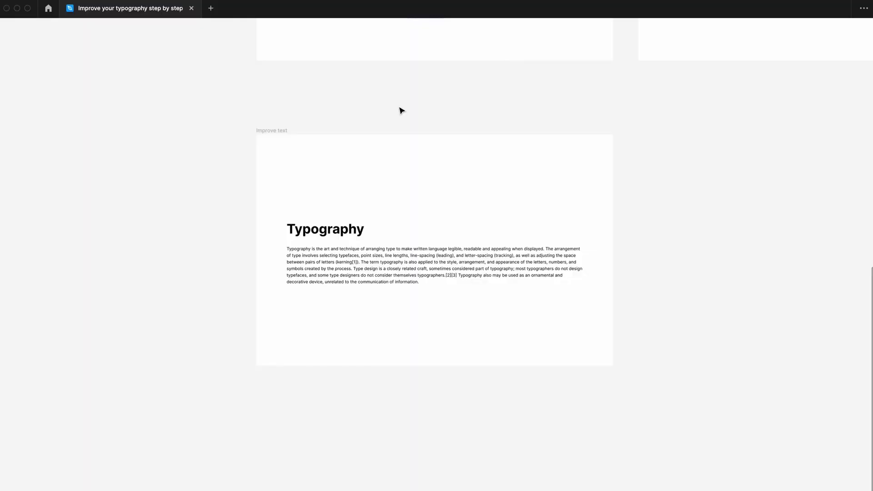
Zoom to the Improve text frame showing the Typography heading and paragraph
key("shift+2")
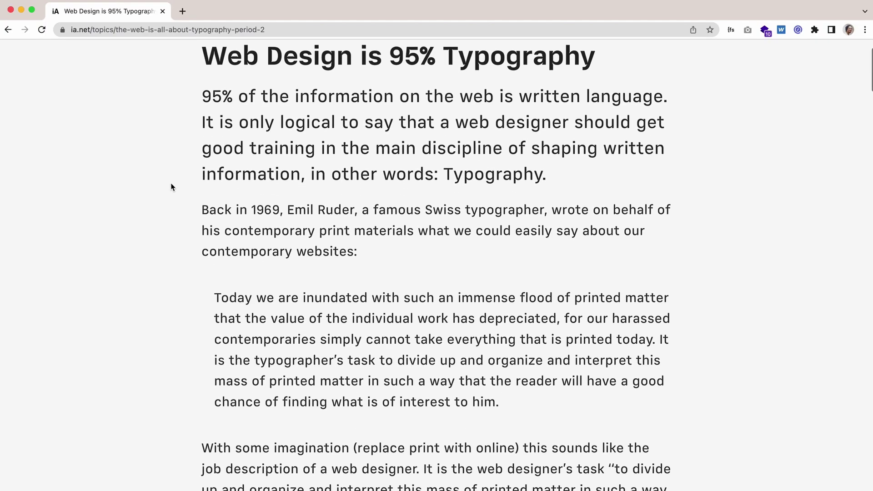
scroll(172, 187, "down", 5)
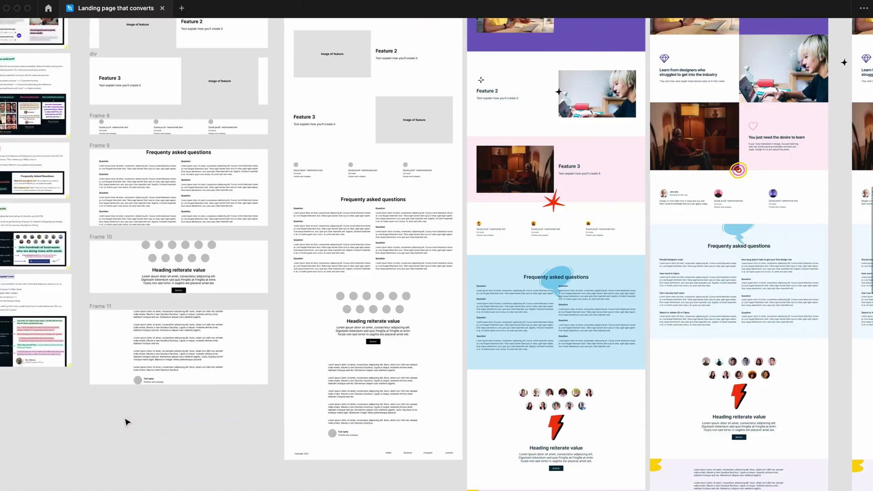
Scroll around the Landing page that converts example frames to browse them
scroll(126, 422, "up", 5)
scroll(127, 423, "up", 10)
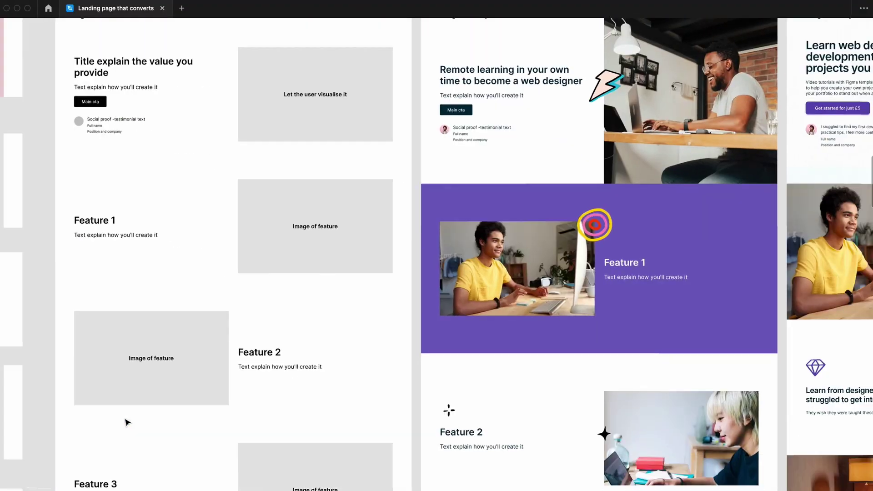
scroll(127, 422, "down", 15)
scroll(127, 422, "right", 4)
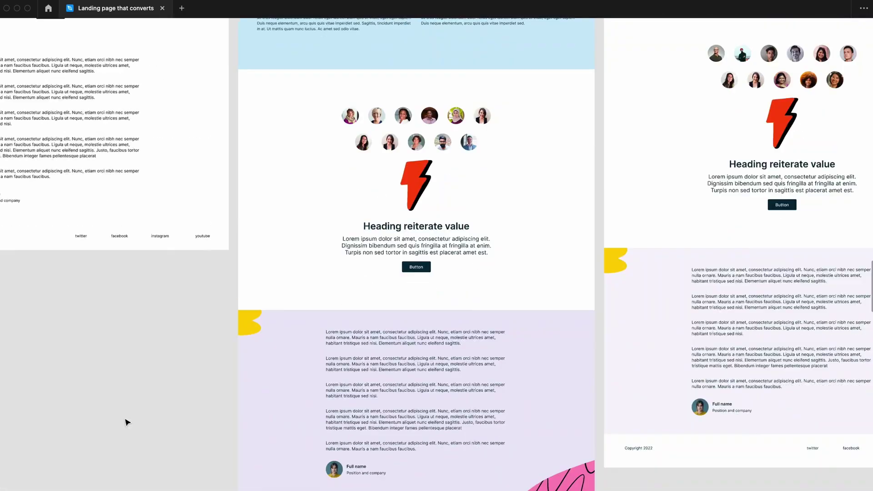
scroll(127, 422, "right", 4)
scroll(127, 422, "up", 15)
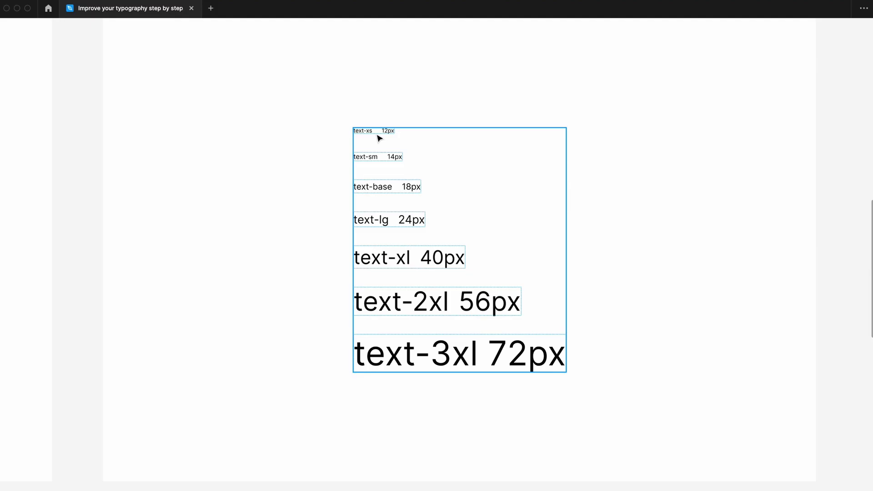
Inspect the text-xs 12px to text-3xl 72px type scale and Text Styles list, then deselect
scroll(470, 230, "down", 1)
scroll(470, 230, "up", 5)
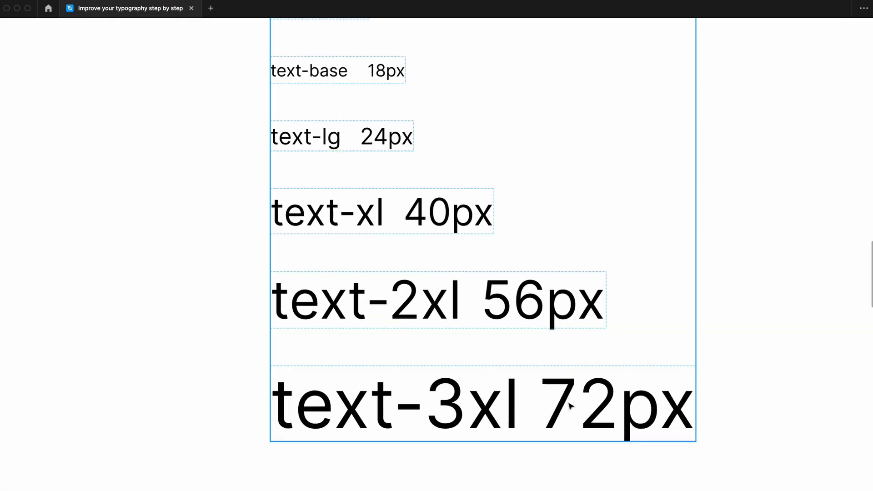
scroll(595, 386, "down", 5)
key("super+period")
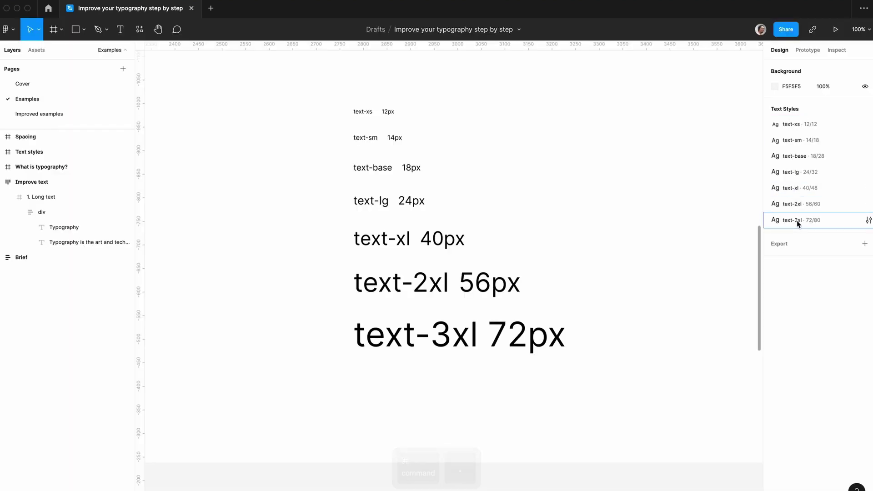
left_click(704, 176)
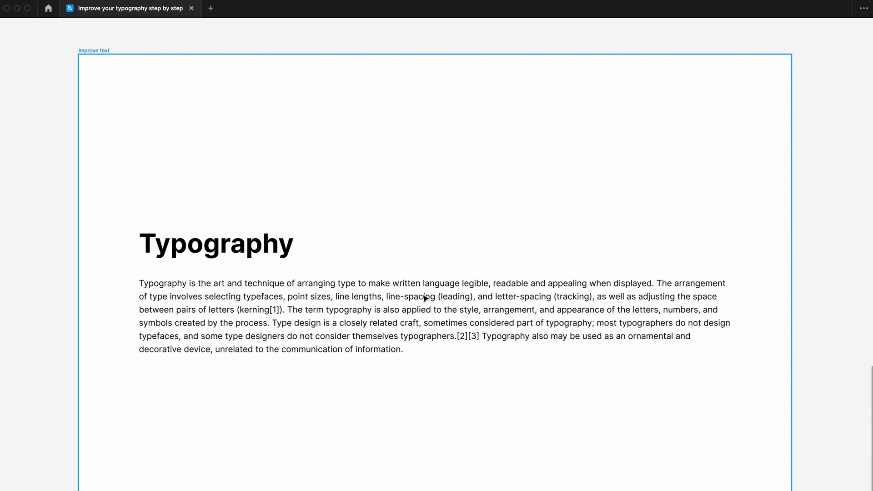
Duplicate the Improve text frame and change the copy's horizontal padding from 128 to 0
left_click(93, 51)
key("super+d")
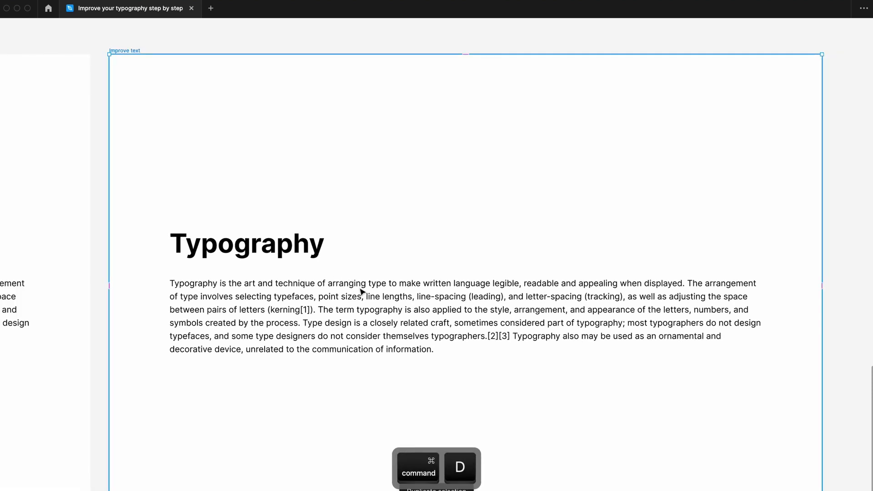
left_click(362, 291)
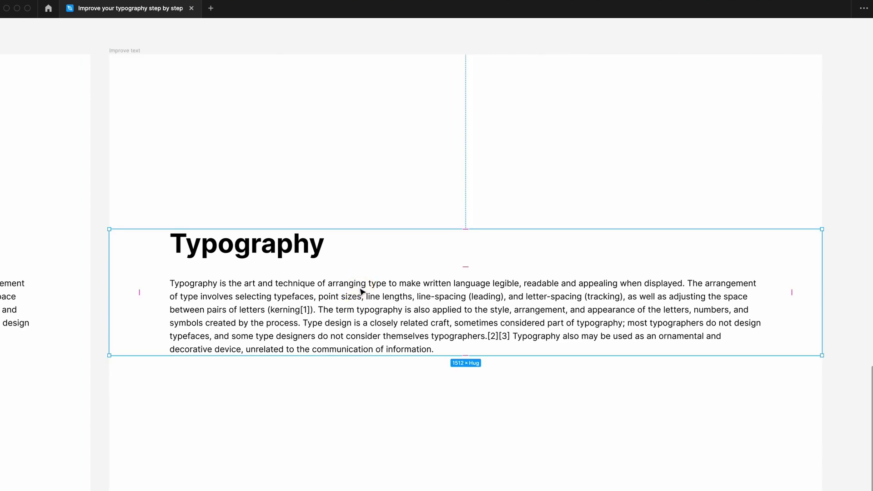
key("super+period")
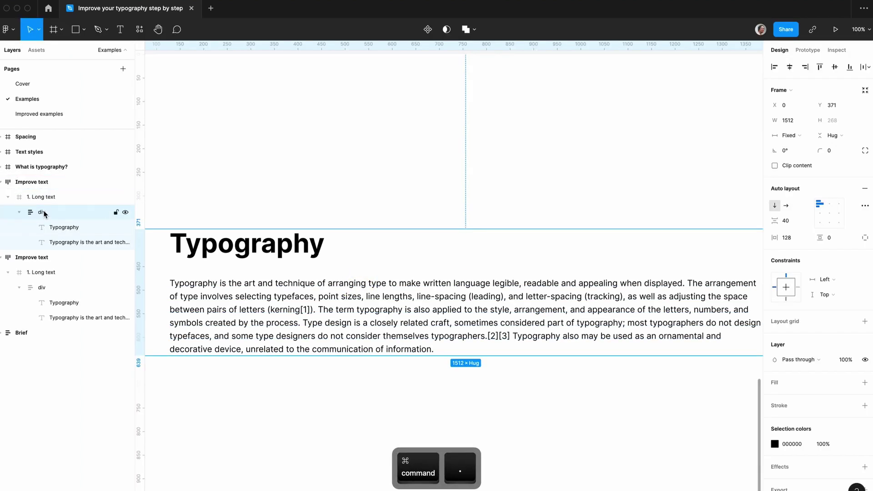
left_click(794, 239)
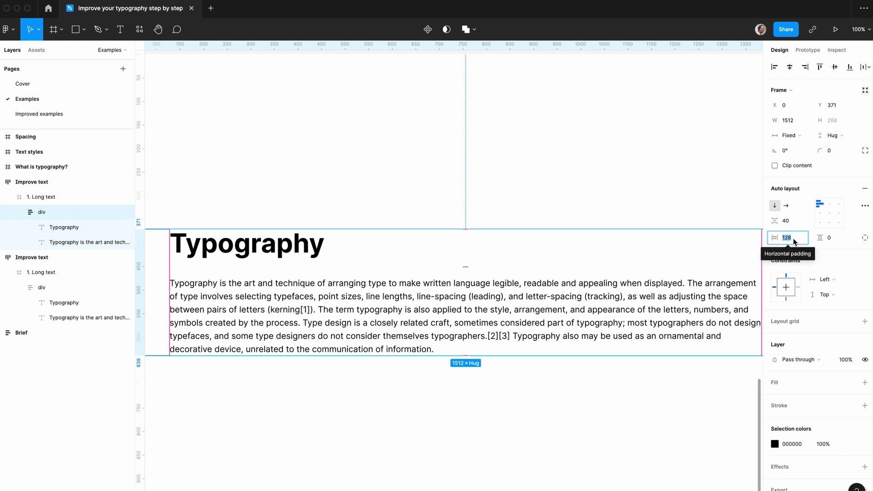
type("0")
key("Return")
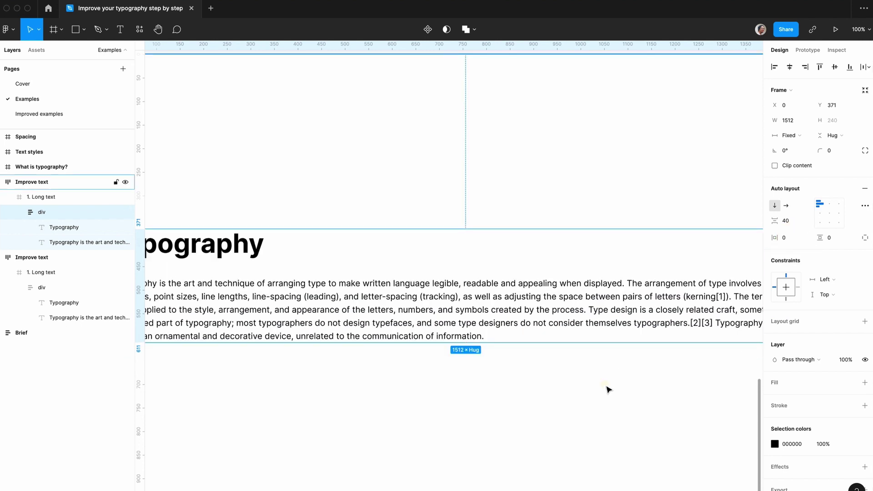
key("super+period")
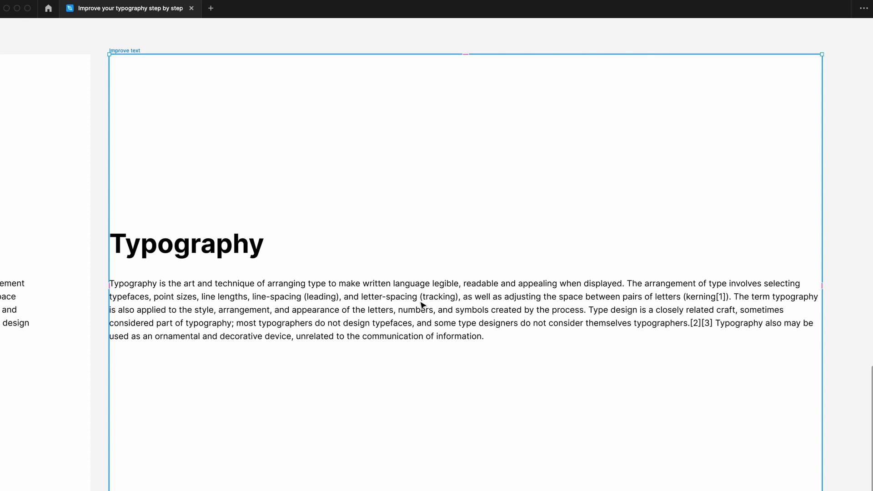
left_click(172, 121)
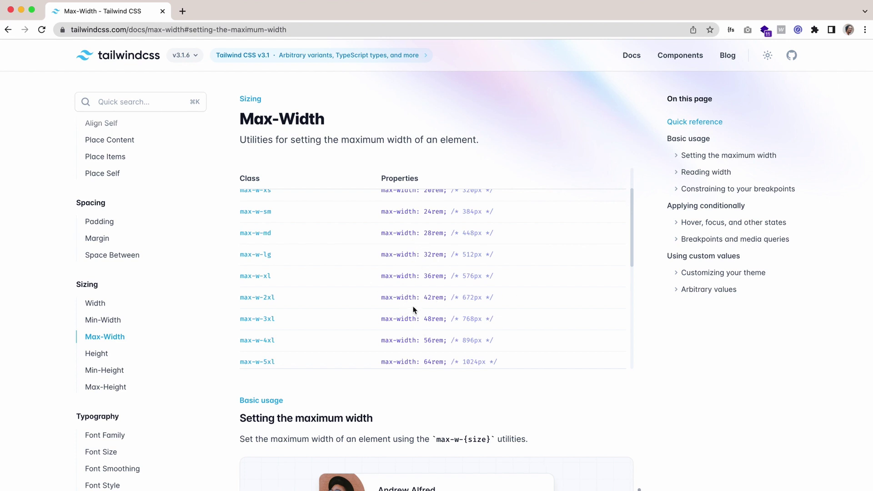
Scroll the Tailwind Max-Width table to max-w-3xl (768px) and max-w-6xl (1152px)
scroll(473, 326, "down", 2)
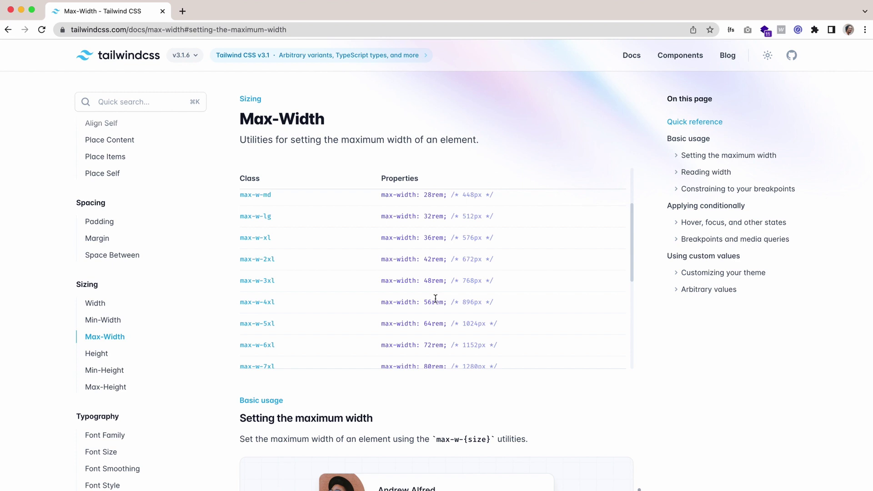
scroll(435, 298, "down", 2)
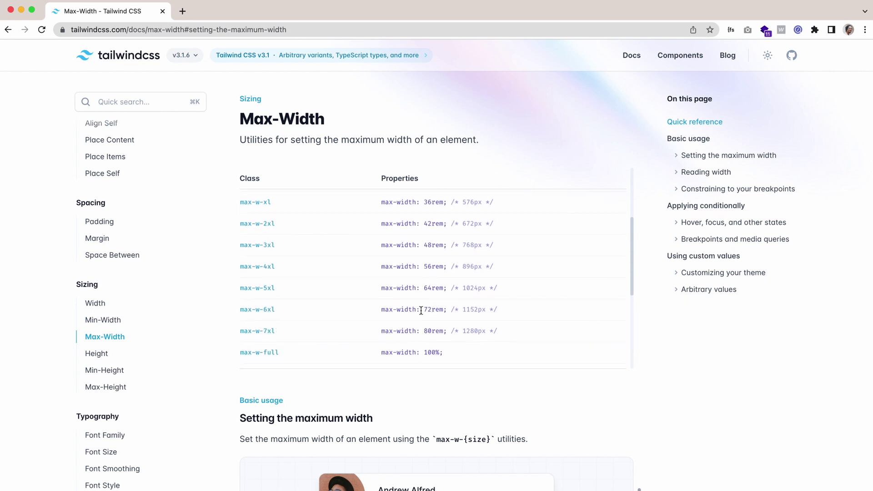
scroll(430, 308, "up", 1)
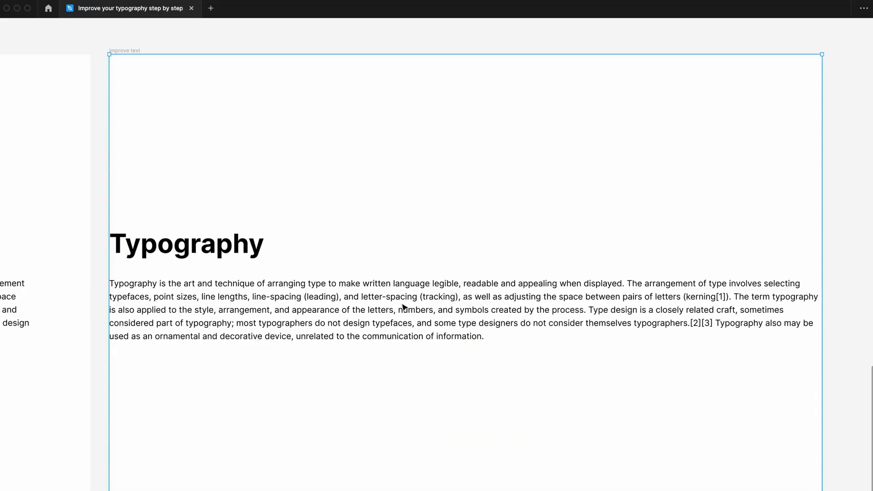
Set the Typography text block's width to 768
left_click(403, 306)
key("super+period")
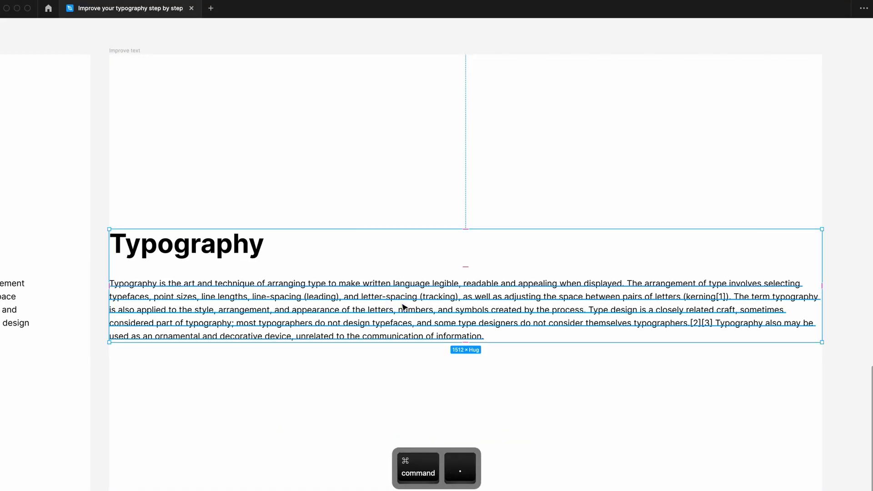
key("super+period")
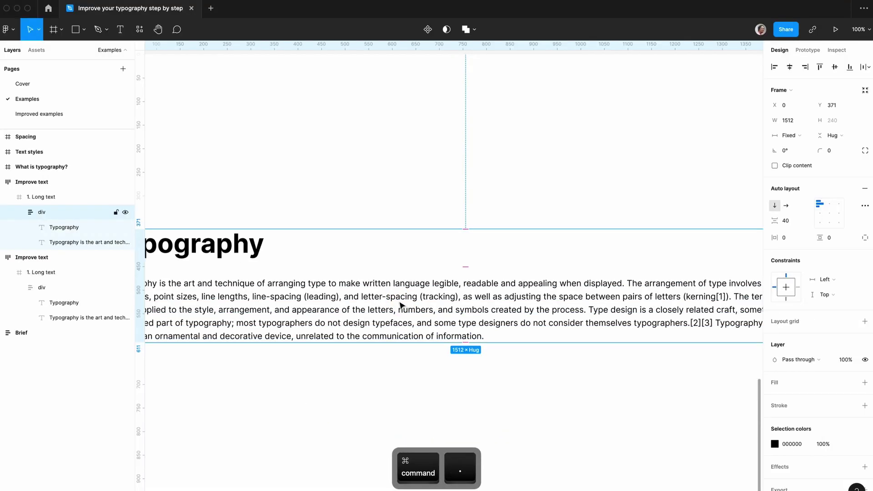
left_click(797, 122)
type("768")
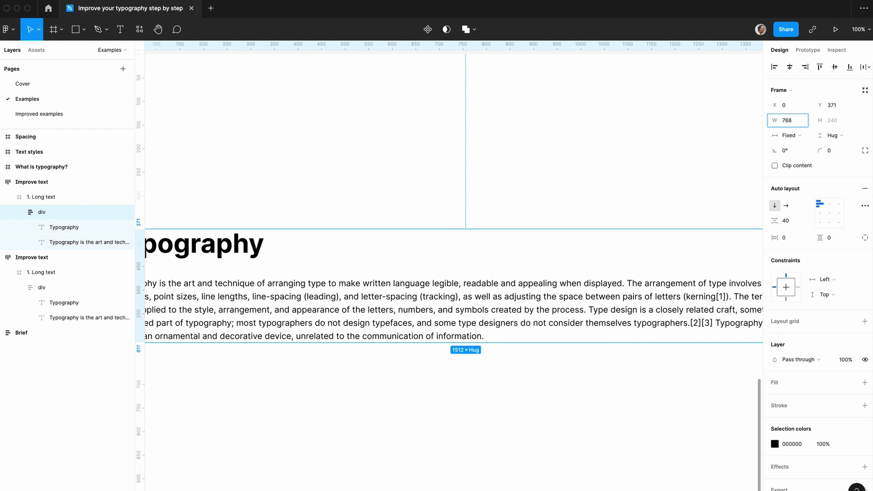
key("Return")
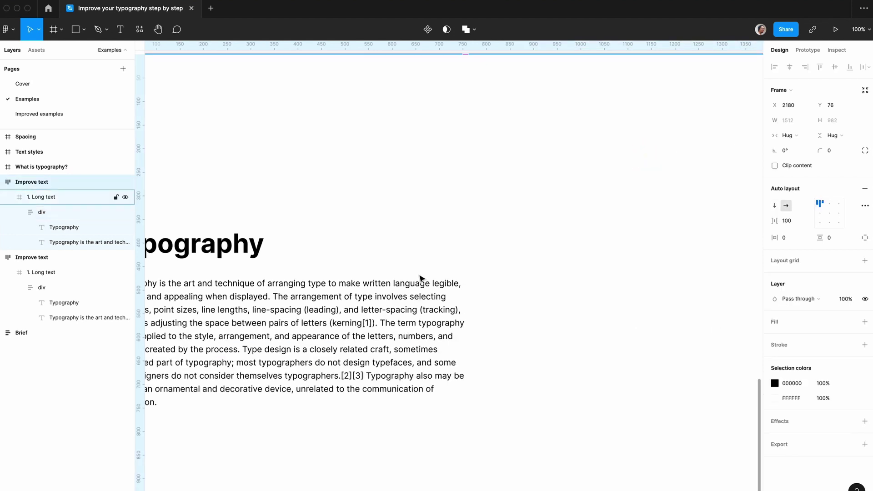
Align the 768-wide text block to the horizontal centre of the Improve text frame
left_click(522, 208)
key("super+period")
left_click(333, 313)
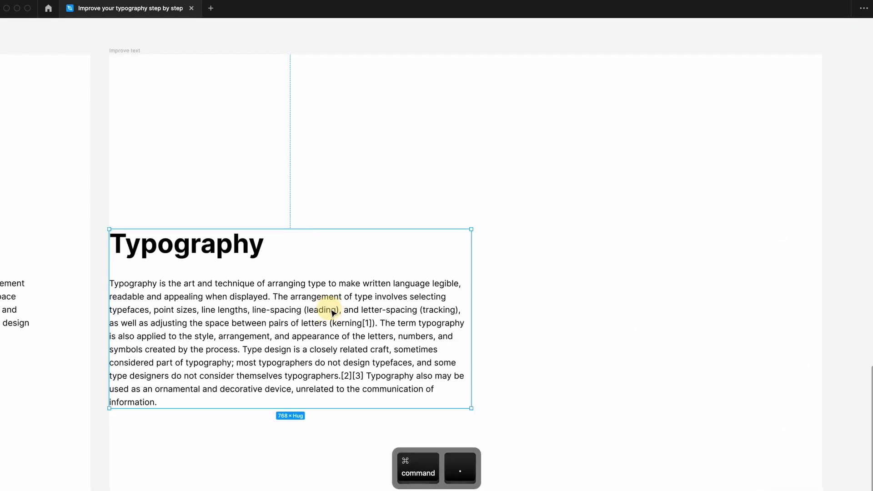
key("super+period")
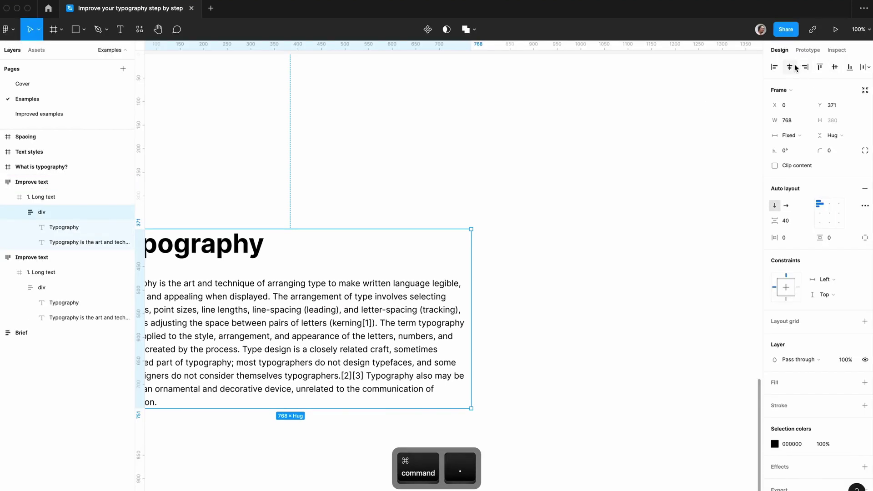
left_click(790, 66)
left_click(659, 133)
key("super+period")
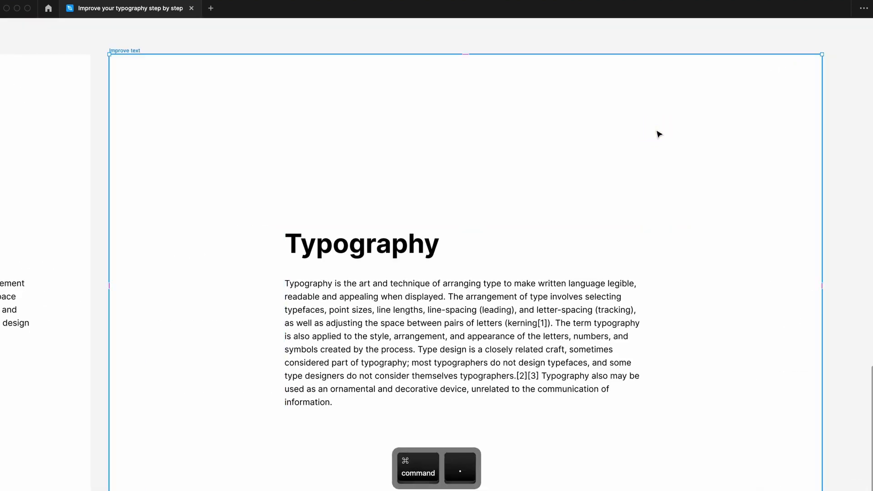
left_click(851, 215)
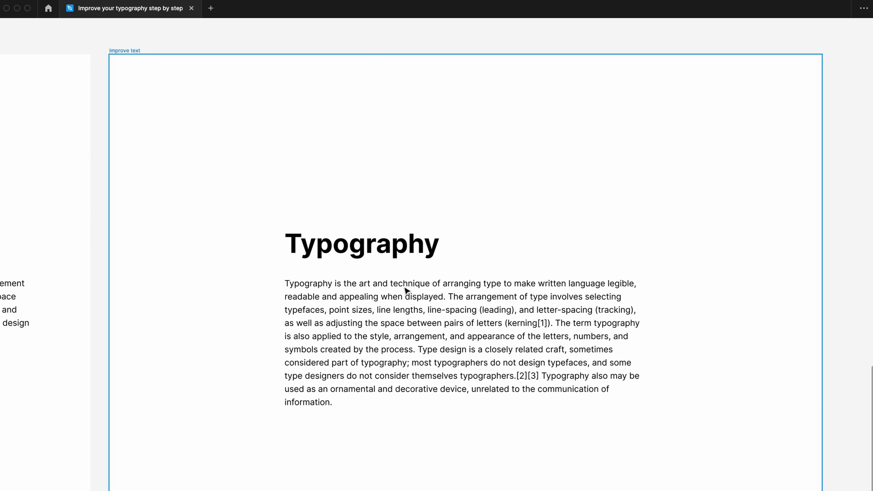
scroll(406, 290, "left", 15)
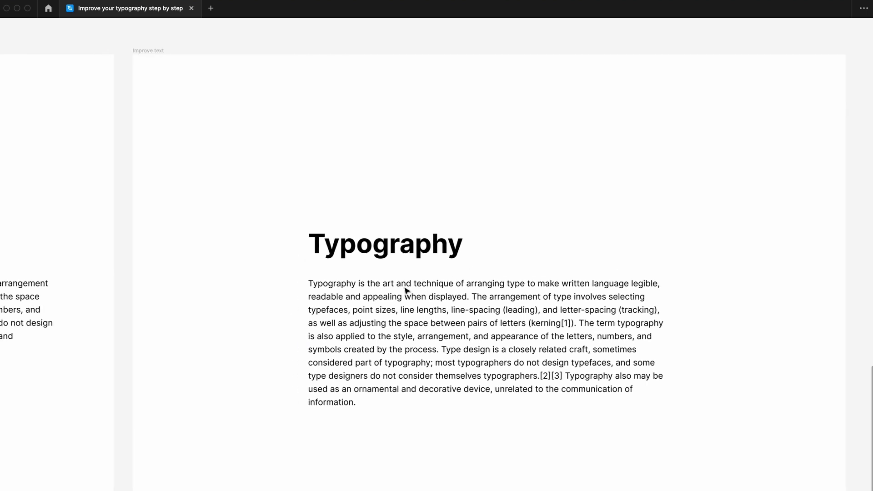
scroll(406, 291, "right", 15)
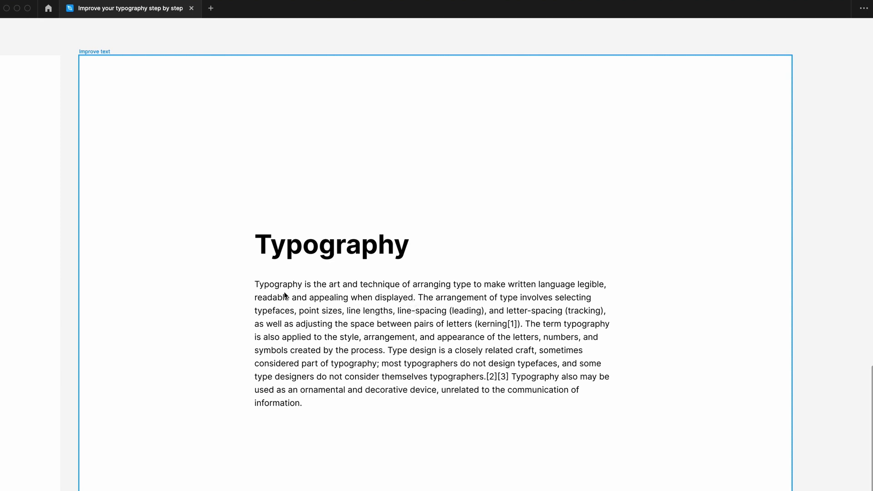
Split the paragraph's first sentence off into its own intro paragraph
left_click(390, 298)
double_click(390, 299)
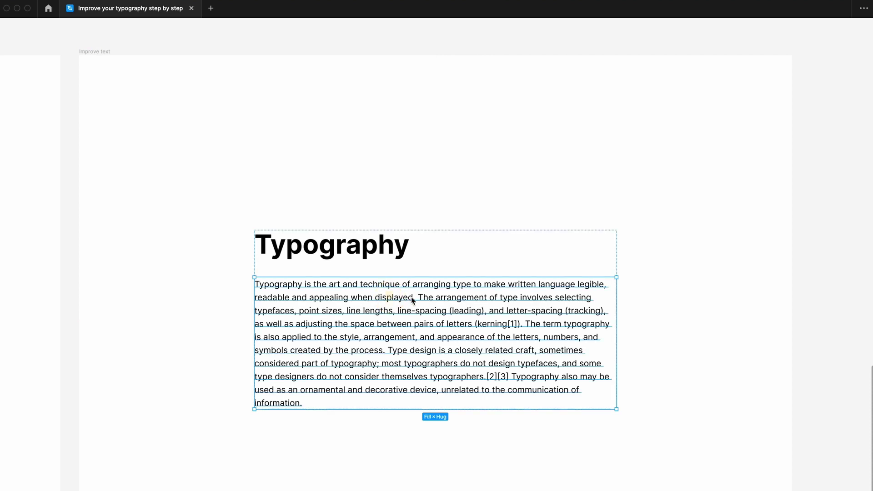
double_click(405, 297)
left_click(421, 297)
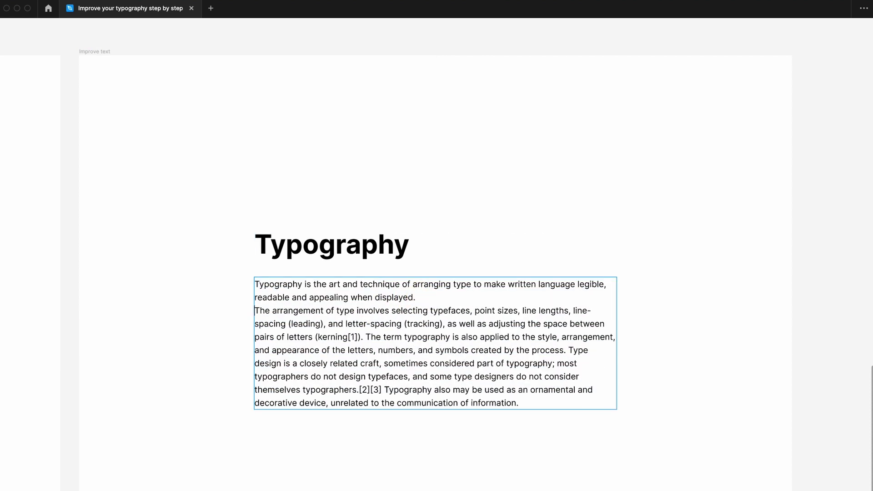
key("Return")
Apply the text-lg text style to the intro sentence
left_click_drag(419, 299, 248, 280)
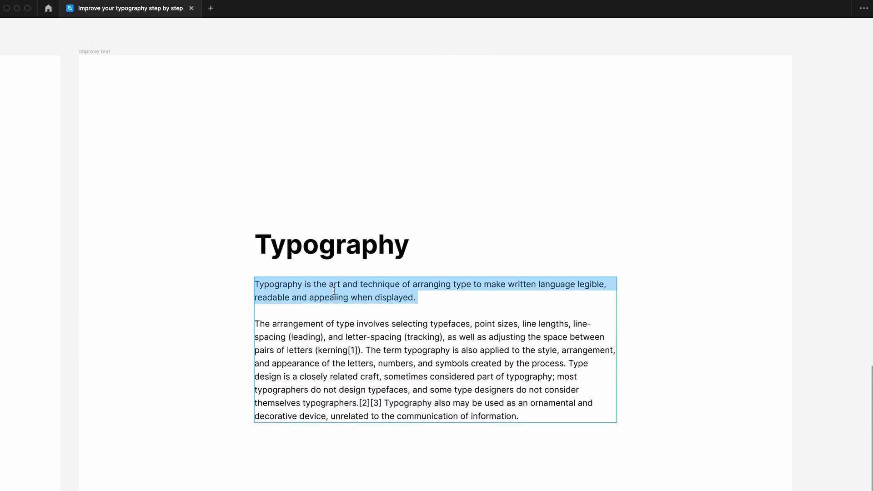
key("super+period")
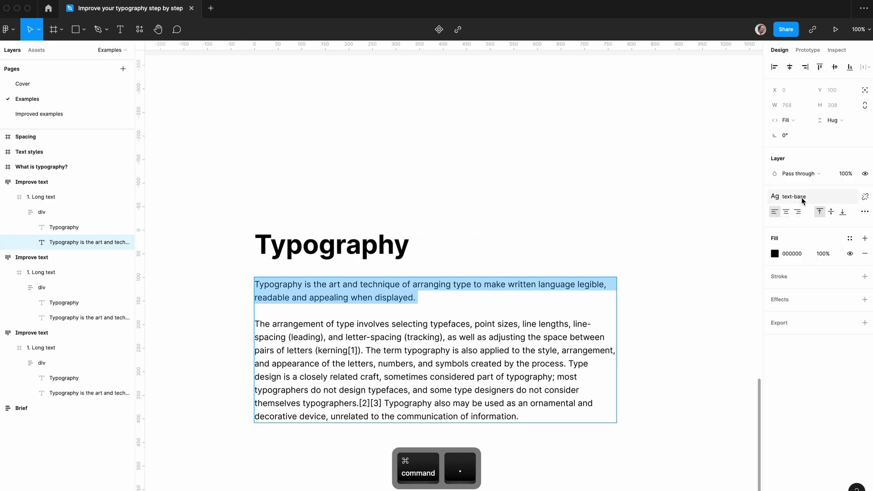
left_click(802, 197)
left_click(809, 299)
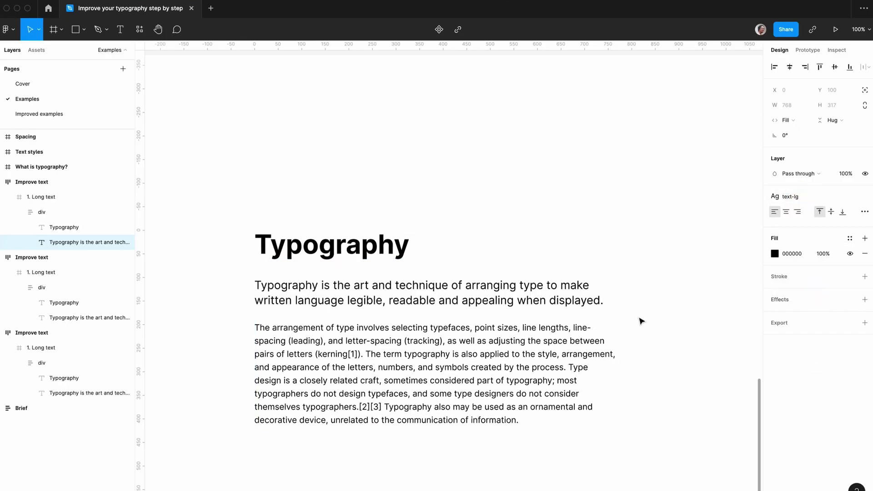
left_click(686, 320)
key("super+period")
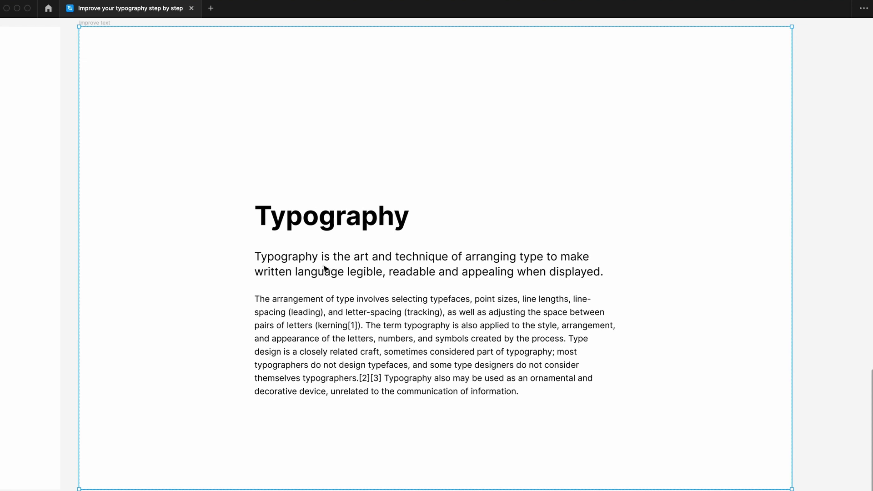
scroll(364, 321, "down", 2)
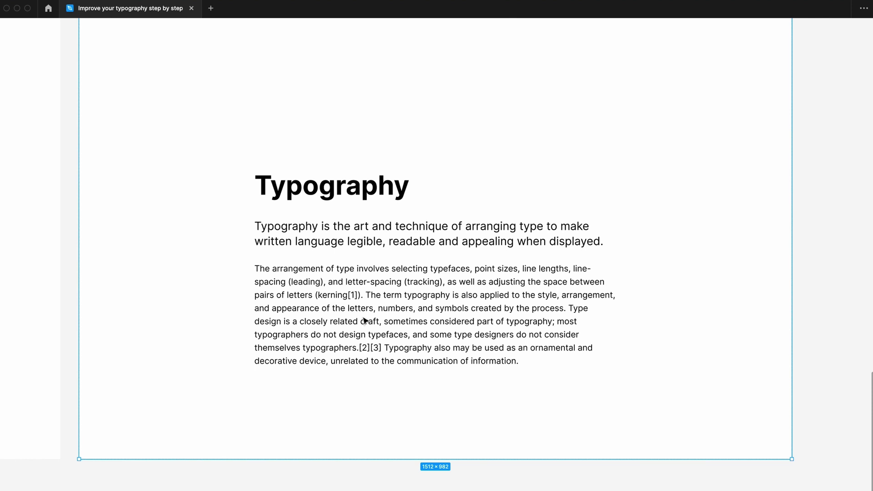
Align the heading-and-body group to the vertical centre of its frame
left_click(363, 321)
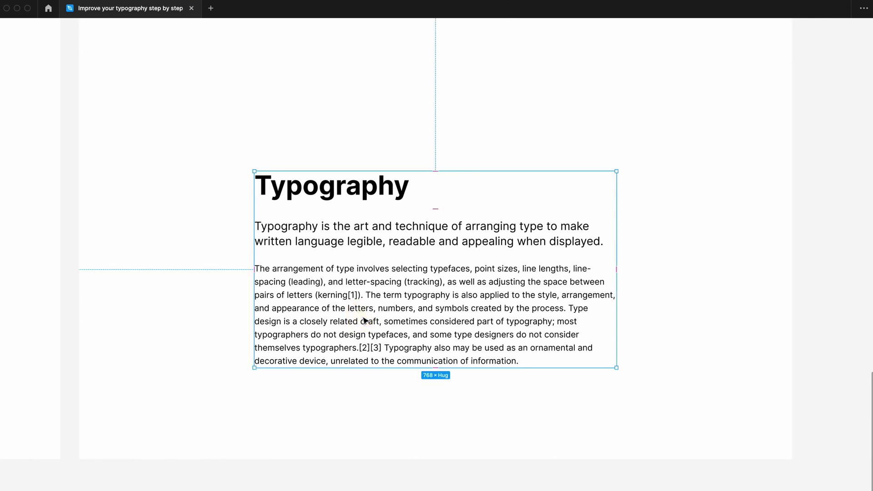
key("super+period")
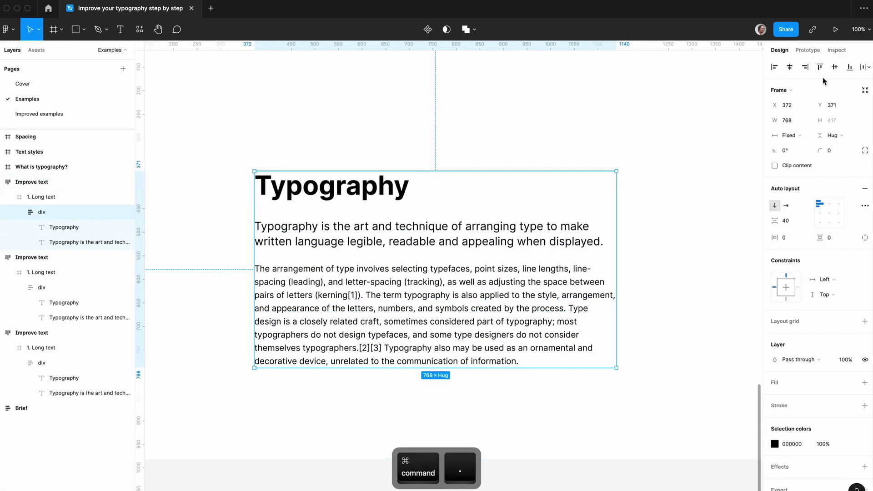
left_click(834, 67)
left_click(687, 136)
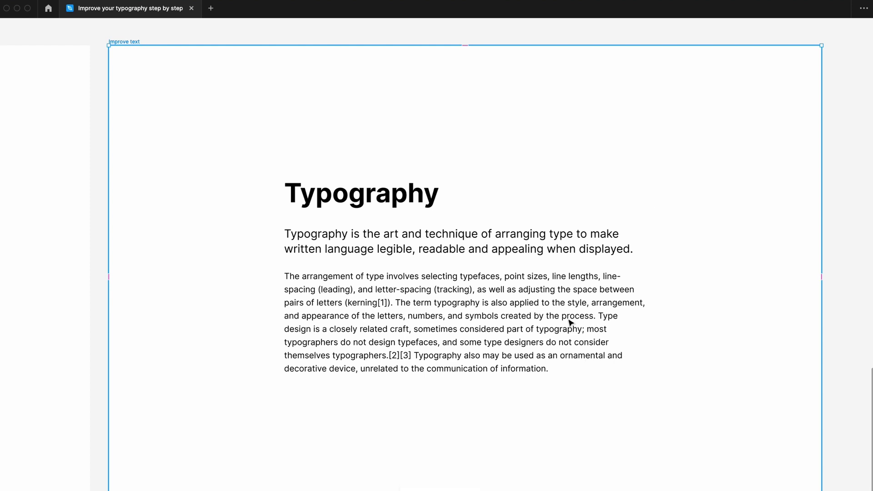
Start a new body paragraph at 'Type design is a closely related craft'
double_click(523, 320)
left_click(523, 320)
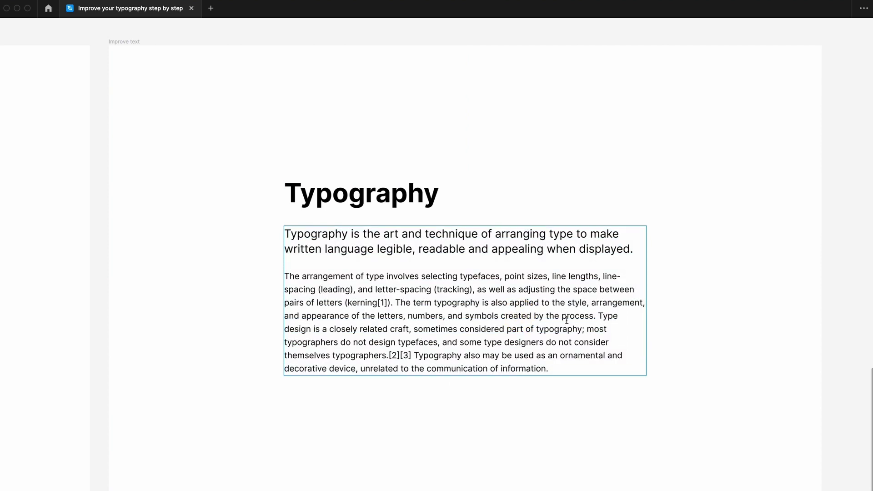
left_click(600, 317)
key("Return")
key("Return")
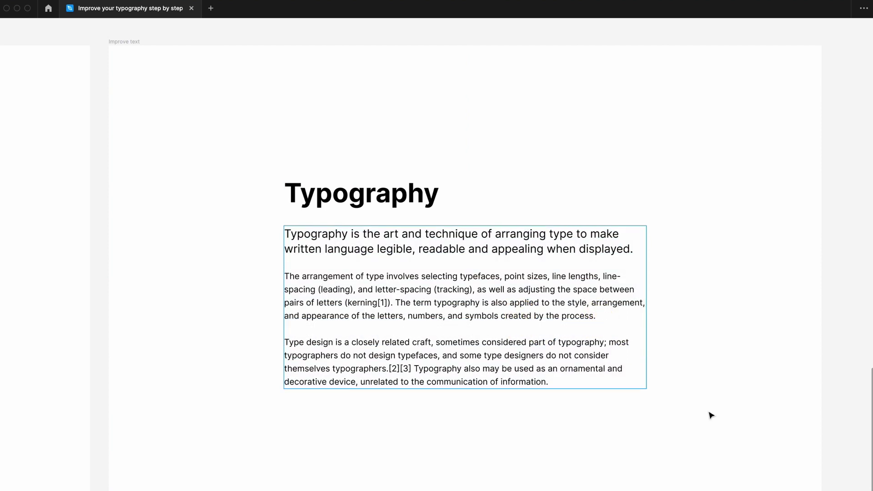
left_click(709, 413)
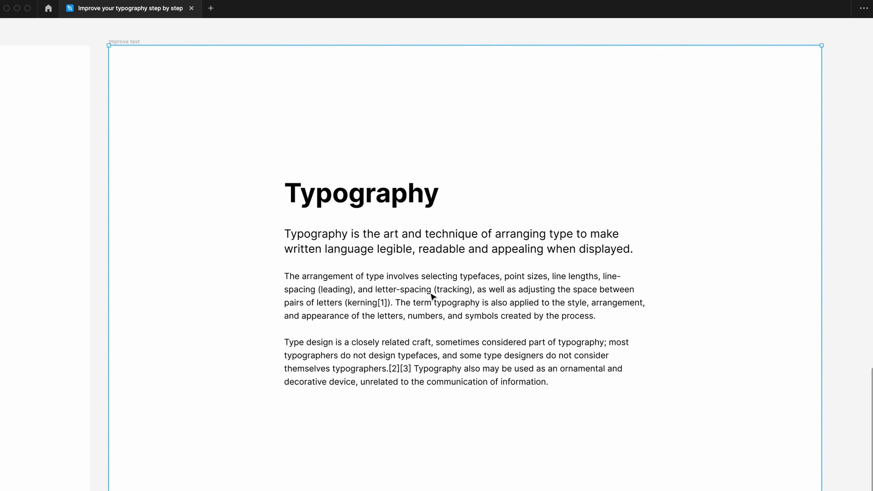
In the next Improve text frame, start a new paragraph at 'The term typography'
scroll(432, 296, "down", 5)
scroll(432, 297, "left", 10)
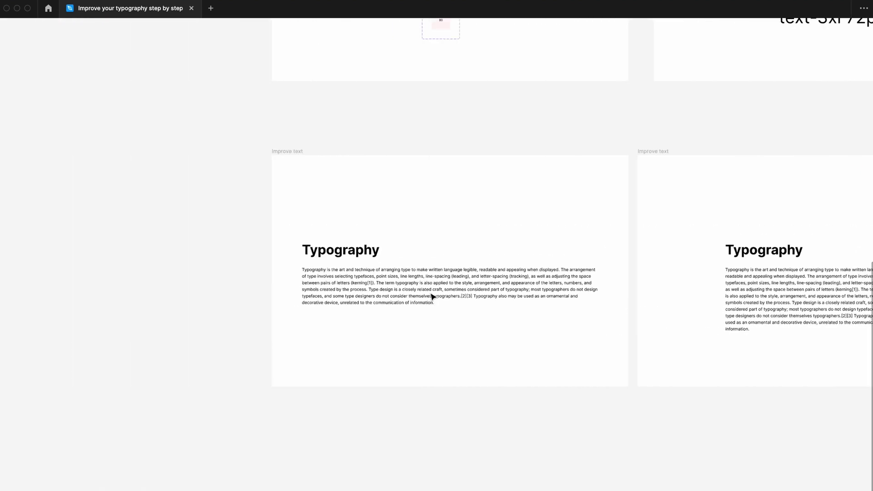
scroll(432, 297, "right", 15)
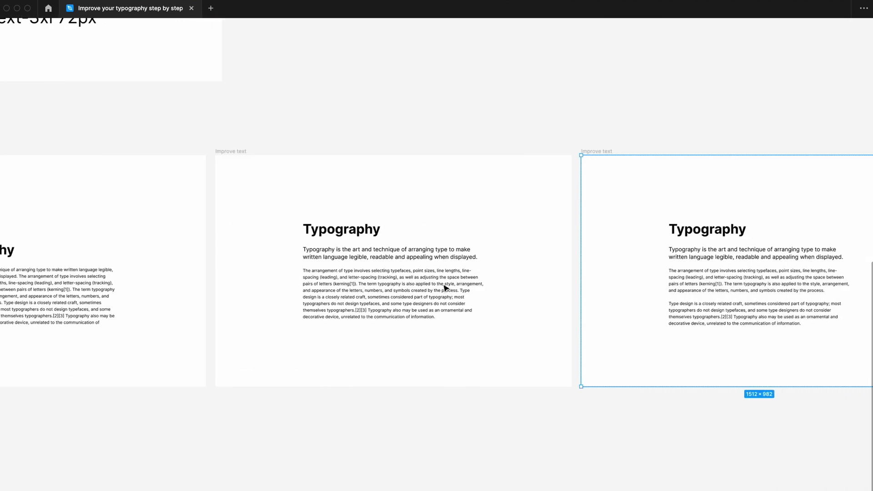
scroll(445, 288, "right", 8)
scroll(446, 398, "up", 5)
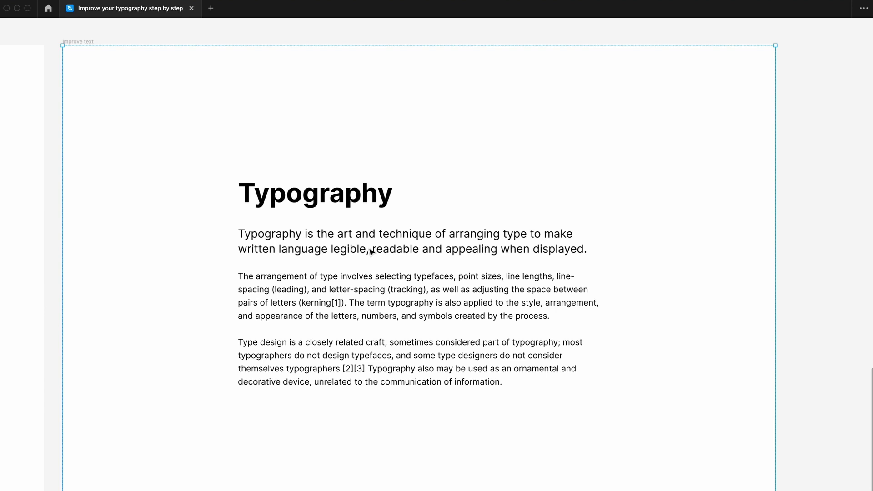
key("super")
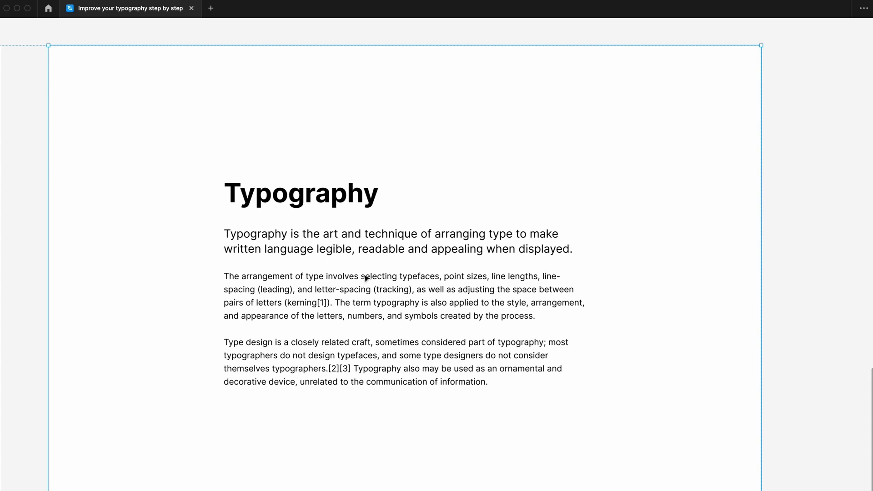
left_click(398, 298)
double_click(398, 298)
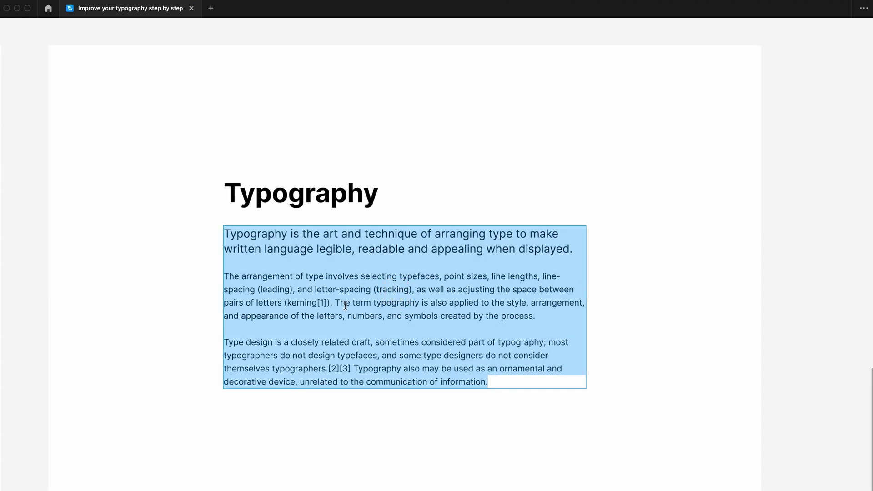
left_click(335, 303)
key("Return")
key("Return")
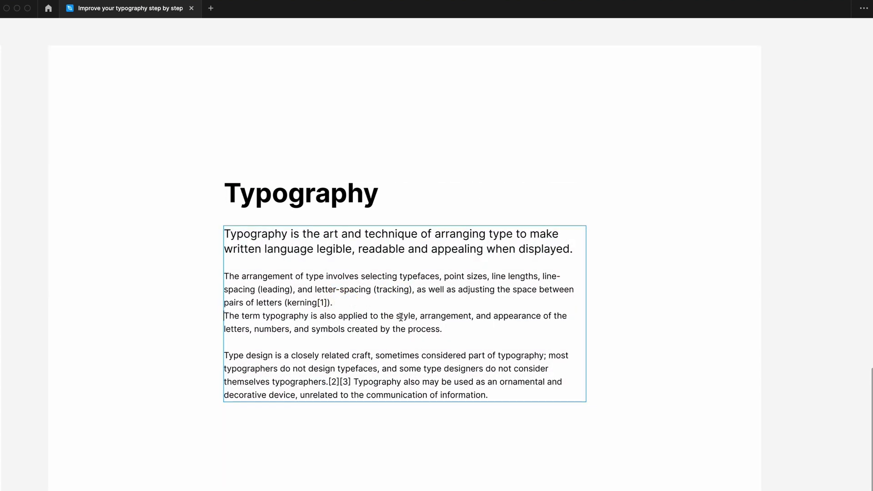
Replace the [2][3] citations with a period and begin a paragraph at 'Typography also may be used'
scroll(406, 329, "down", 3)
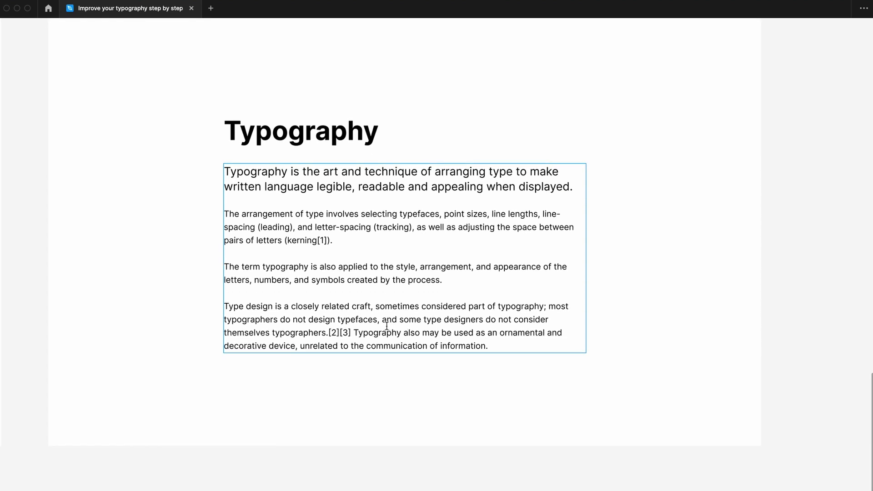
left_click_drag(329, 334, 354, 334)
key("BackSpace")
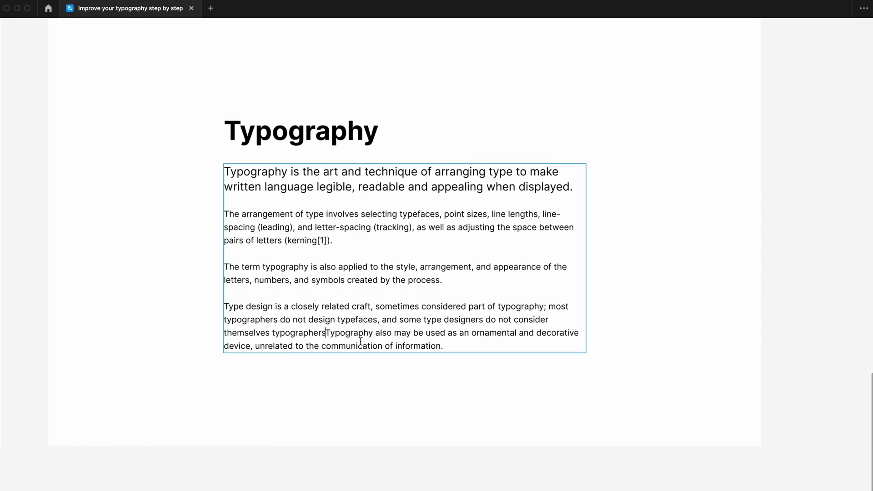
type(".")
key("Return")
key("Return")
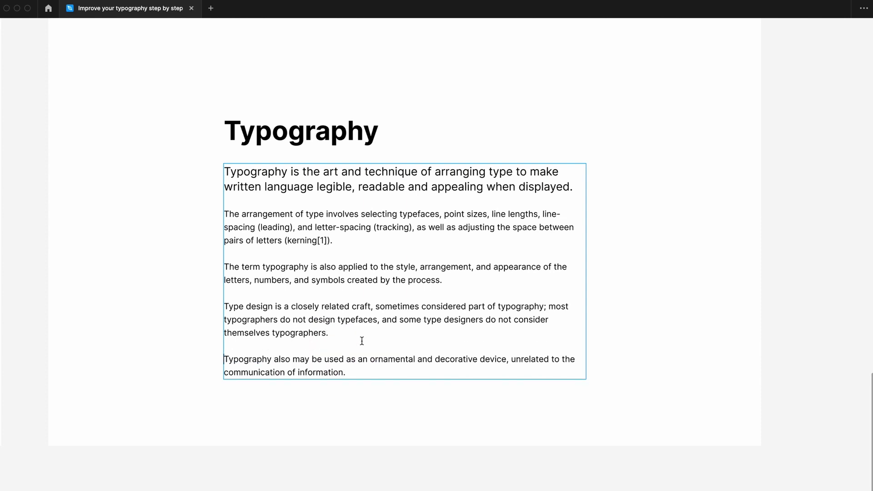
Vertically centre the 768×Hug text block in the 1512×982 frame, then zoom out to check
left_click(158, 319)
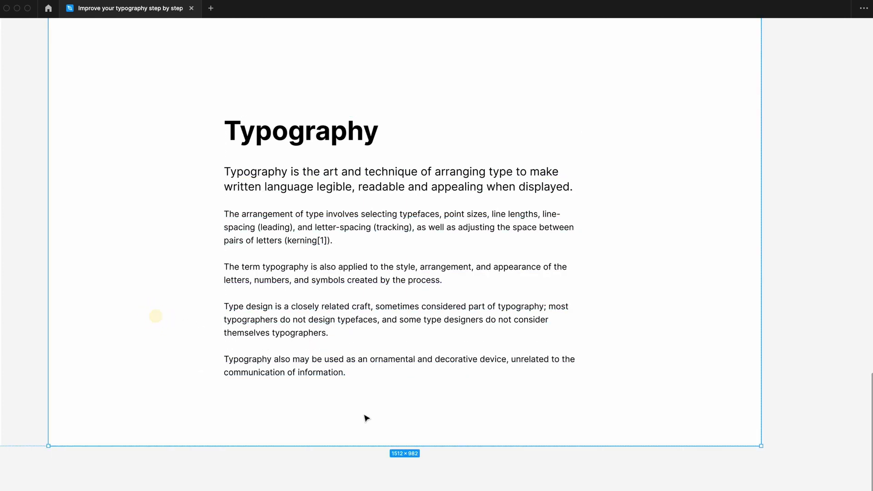
left_click(504, 347)
key("super+period")
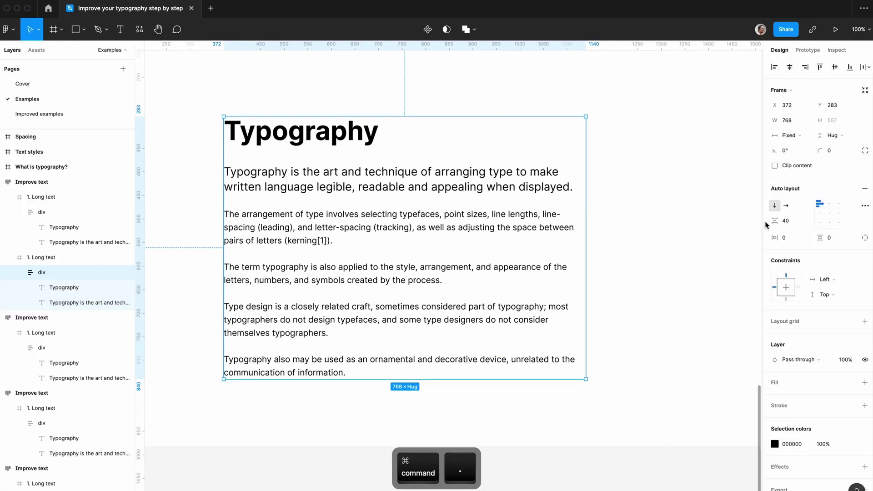
left_click(835, 67)
left_click(663, 154)
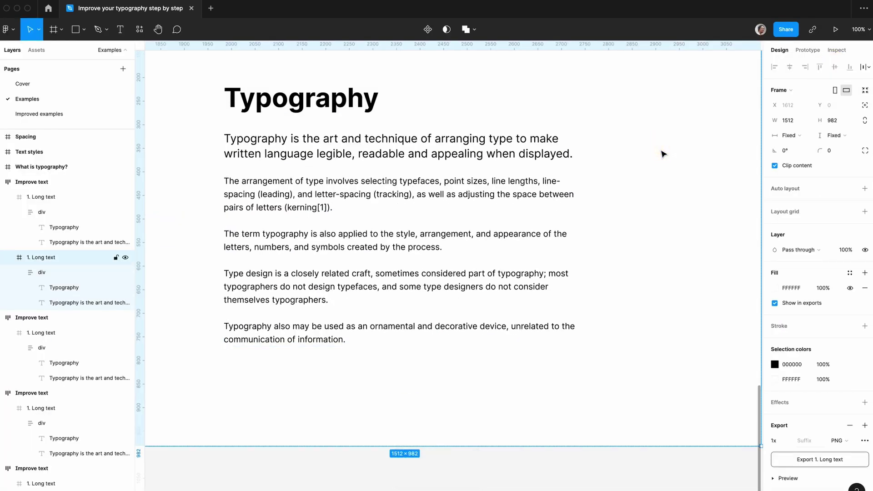
key("super+minus")
key("super+period")
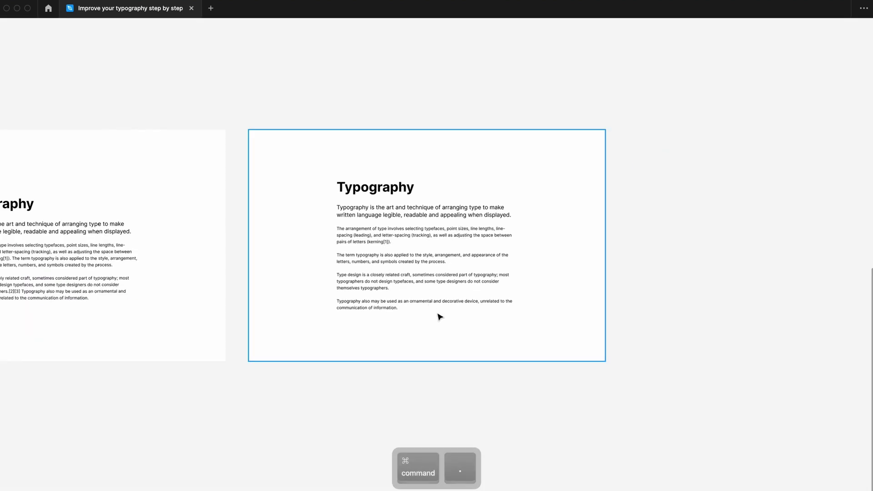
key("super+plus")
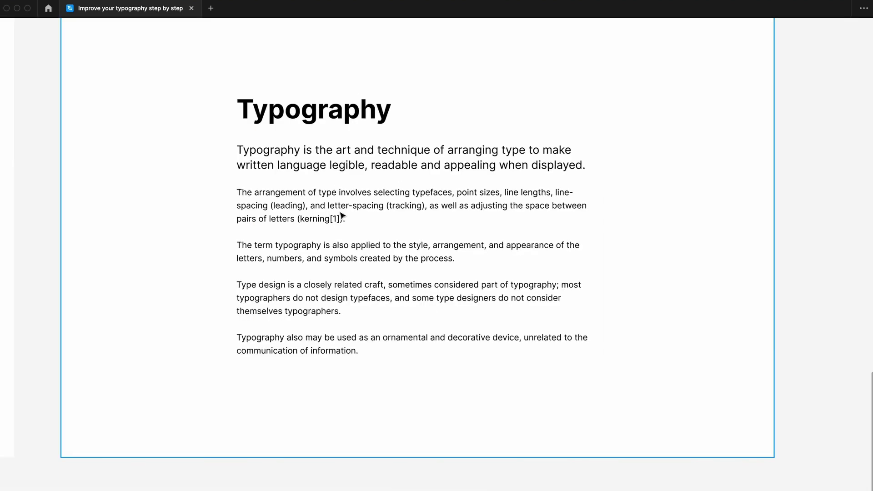
key("super+minus")
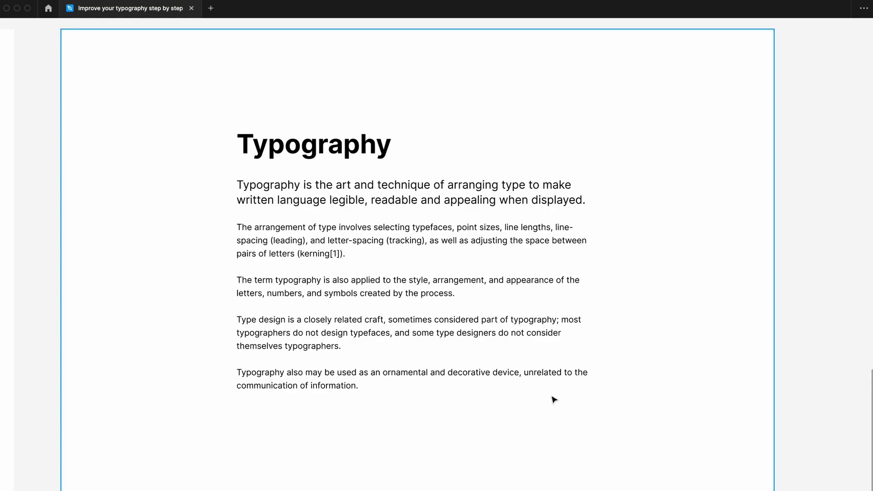
left_click(435, 259)
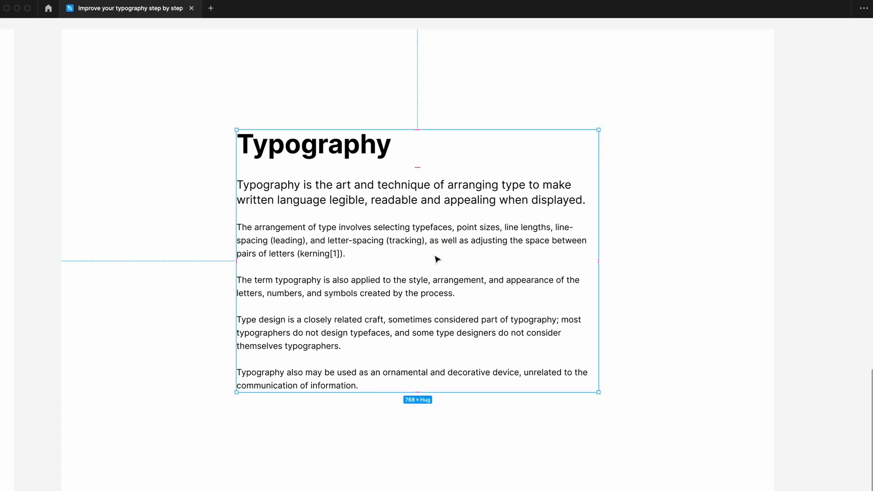
Duplicate the body text layer so one copy keeps the intro sentence and the other the body paragraphs
key("super+period")
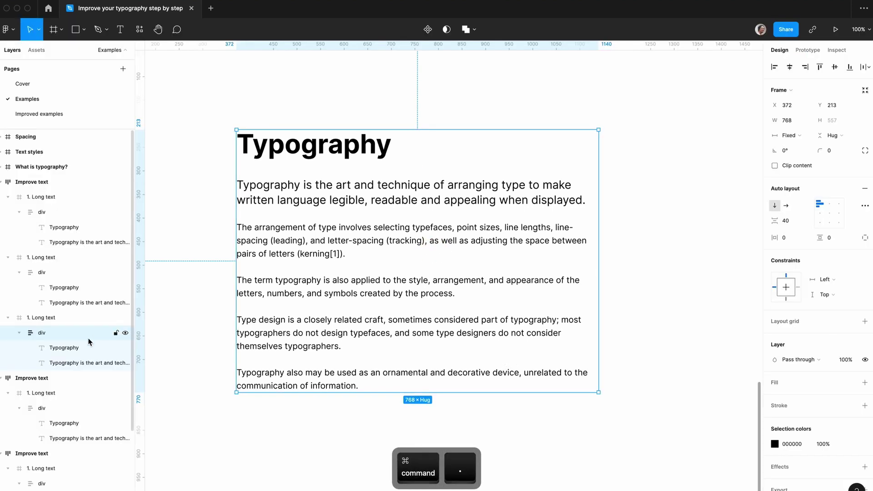
left_click(63, 363)
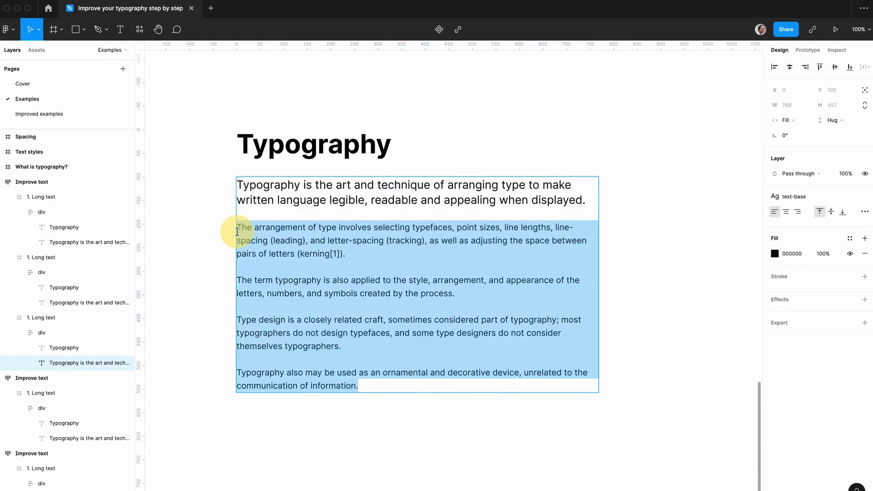
key("super+d")
scroll(349, 284, "down", 3)
left_click_drag(358, 302, 202, 150)
key("BackSpace")
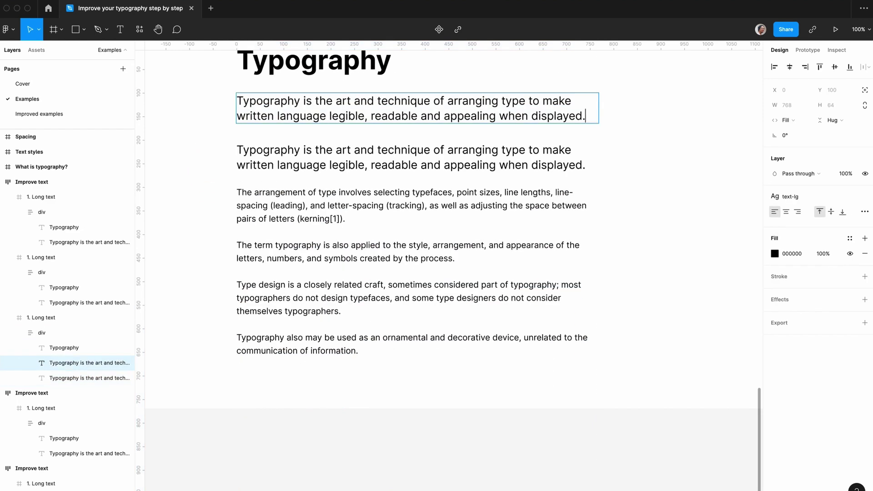
left_click_drag(586, 178, 234, 141)
key("BackSpace")
Split the body paragraphs into two text layers holding two paragraphs each
left_click(73, 378)
key("super+d")
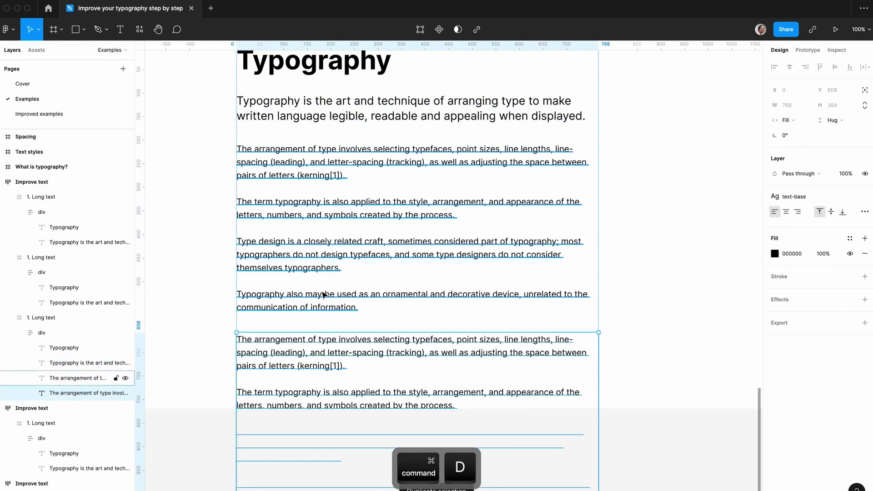
left_click_drag(359, 311, 210, 248)
key("BackSpace")
left_click_drag(456, 319, 236, 244)
key("BackSpace")
left_click(347, 412)
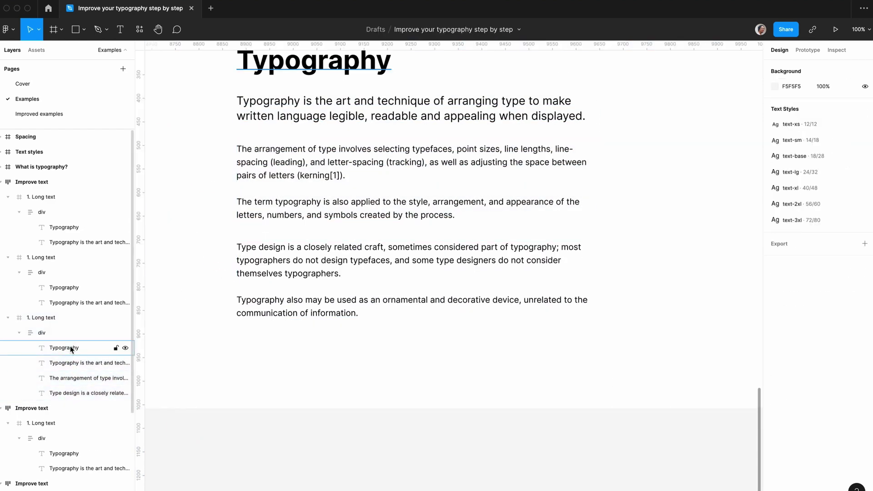
Wrap both paragraph layers in an auto-layout row set to Fill container and adjust the column gap
left_click(64, 379)
left_click(64, 393, "shift")
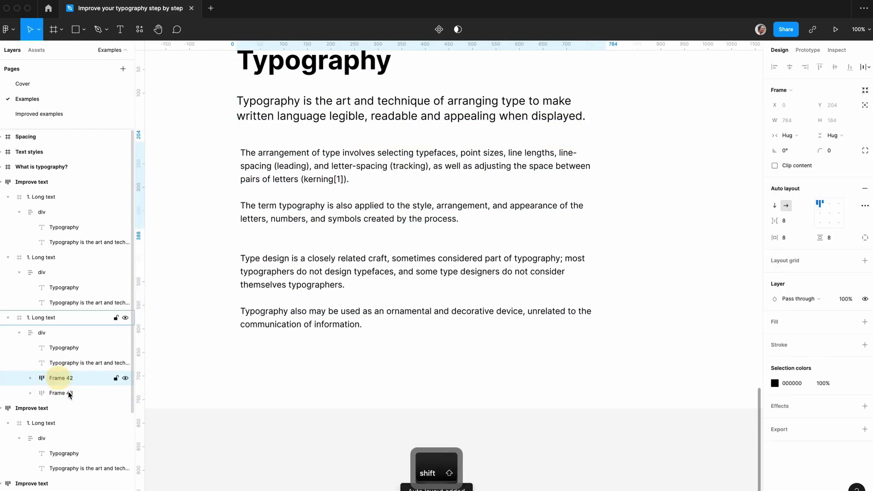
key("shift+a")
left_click(790, 136)
left_click(803, 132)
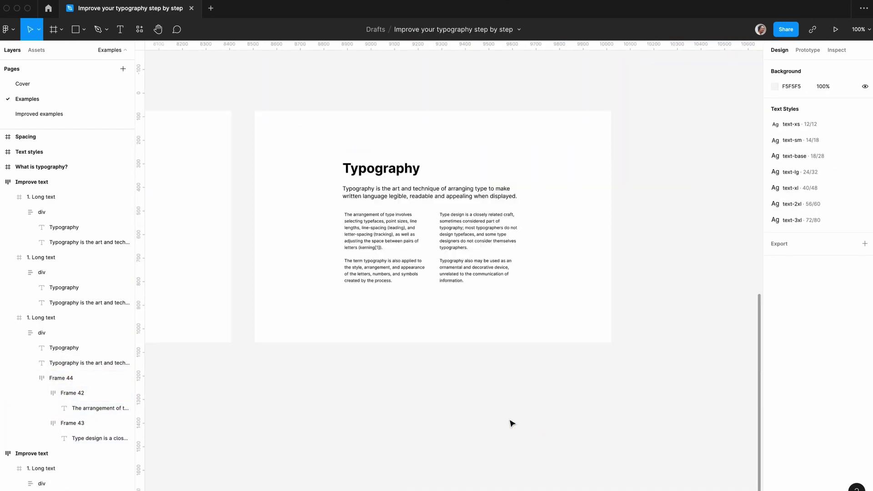
left_click(453, 248)
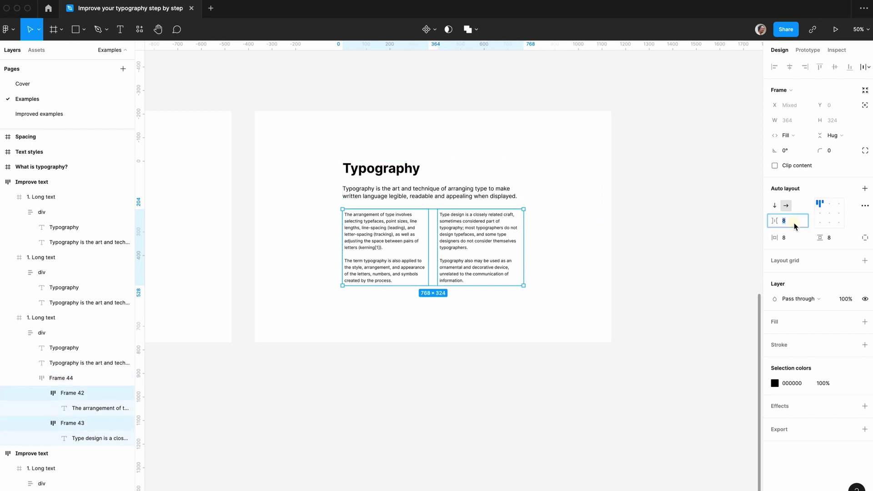
left_click(819, 236)
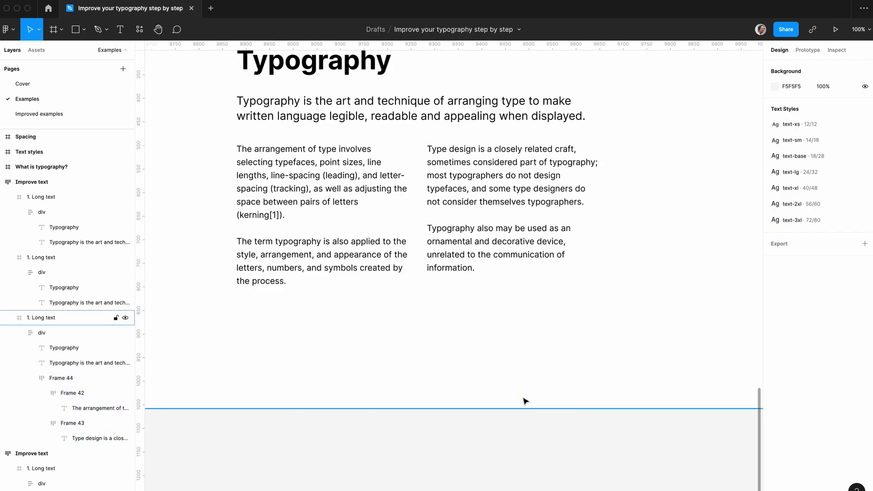
key("super+period")
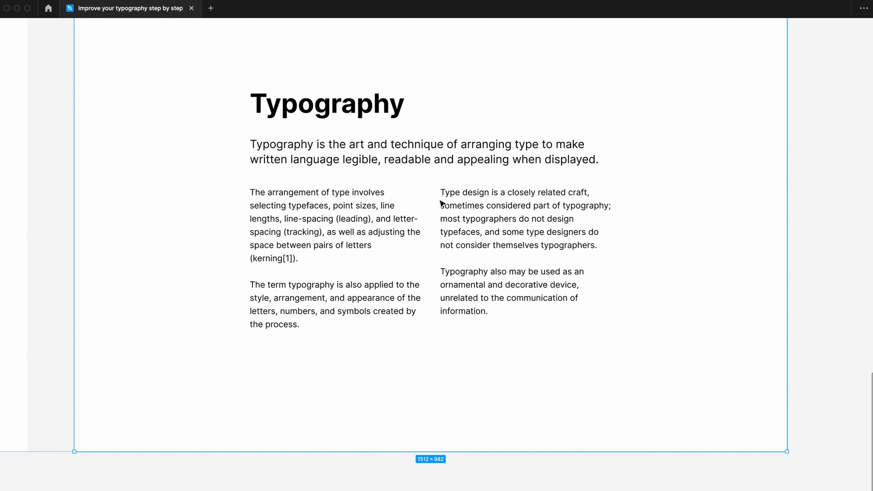
Zoom out to preview the whole two-column Typography frame with the interface hidden
scroll(441, 202, "up", 2)
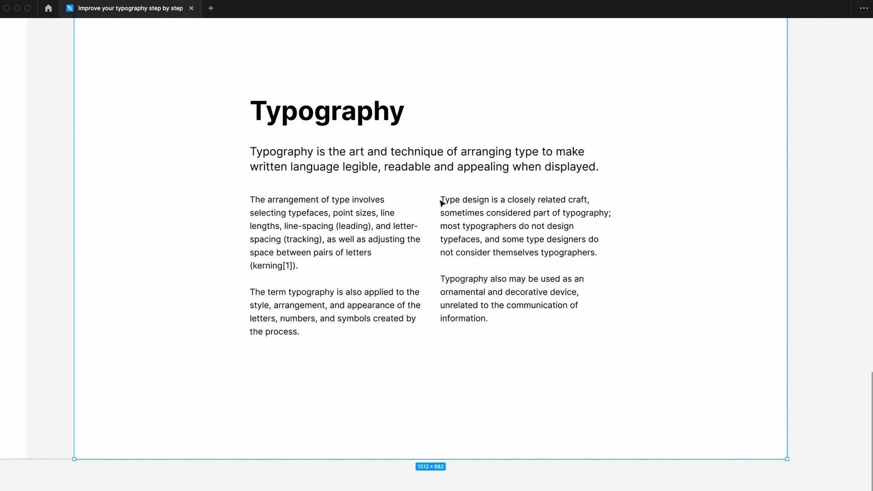
key("ctrl+minus")
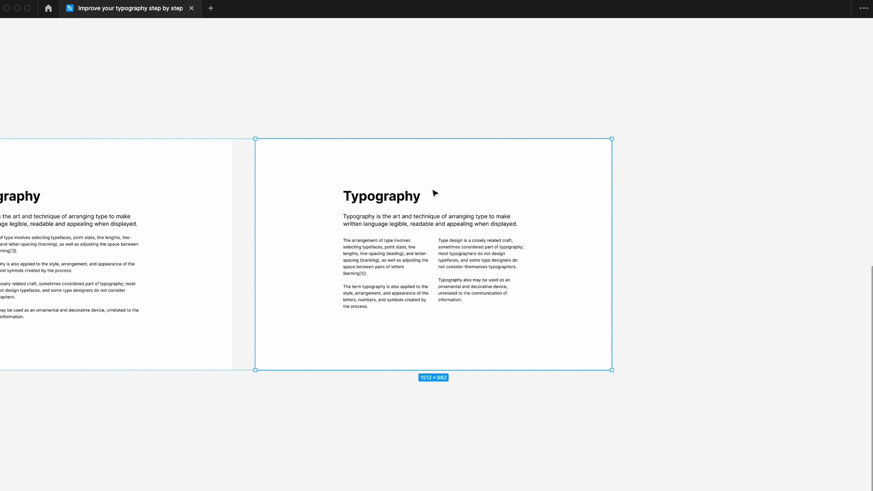
Duplicate the Typography frame and select the copy's text content group
key("ctrl+plus")
key("ctrl+minus")
key("super+d")
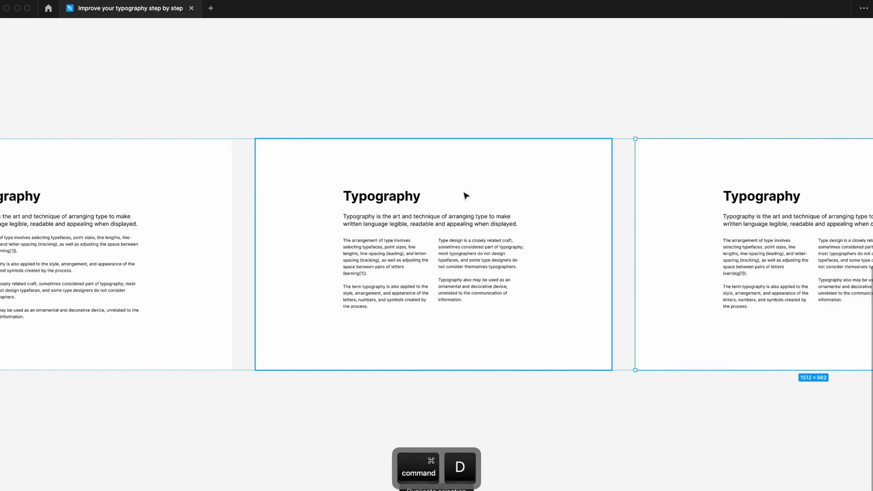
scroll(465, 195, "right", 8)
left_click(496, 259)
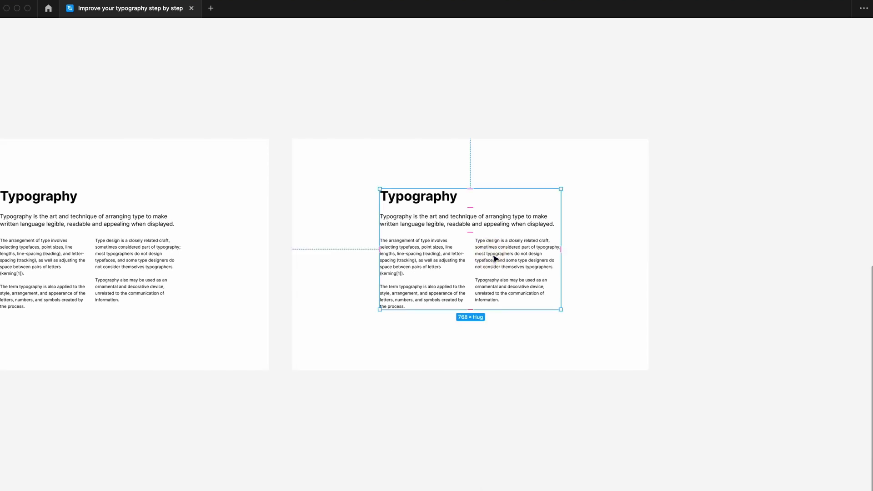
Widen the copy's text block to 1072 px, checking Tailwind max-width values in the browser
key("super+period")
left_click(795, 122)
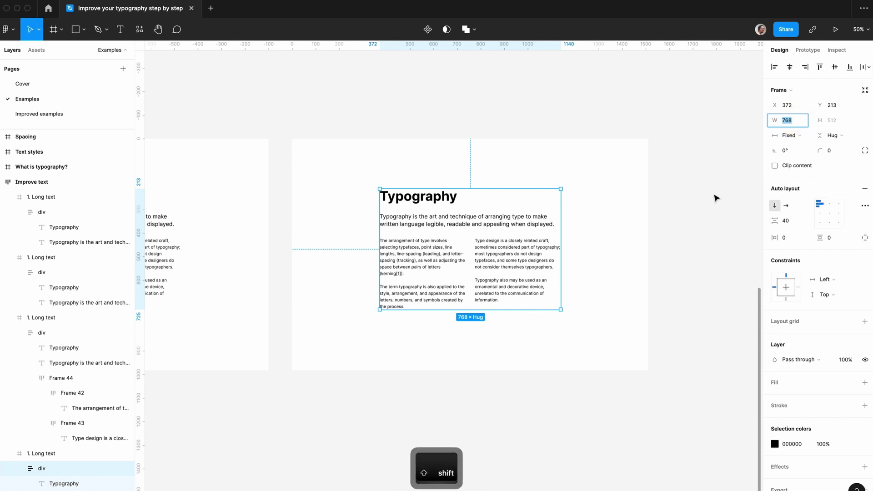
key("shift+Up")
key("shift+Up")
key("shift+Up")
key("shift+Up")
key("shift+Up")
key("shift+Up")
key("shift+Up")
key("shift+Up")
key("shift+Up")
key("shift+Up")
key("shift+Up")
key("shift+Up")
key("shift+Up")
key("shift+Up")
key("shift+Up")
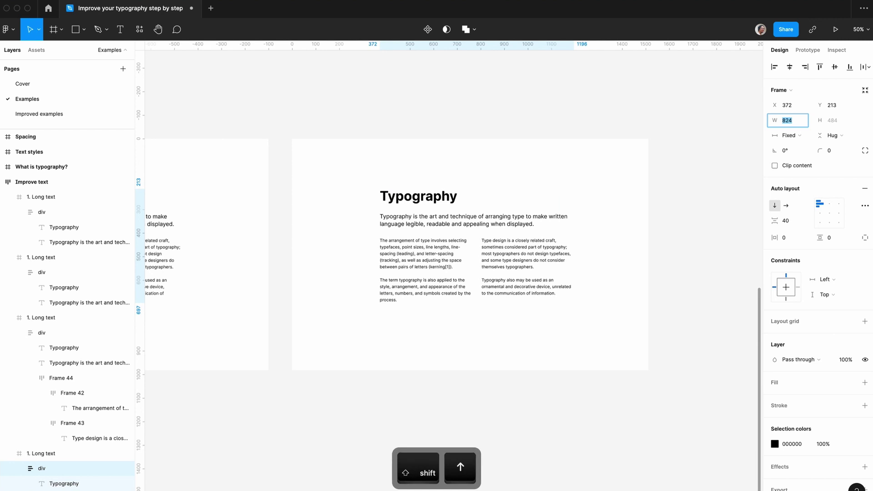
key("shift+Up")
key("shift+Up")
key("shift+Up")
key("shift+Up")
key("shift+Up")
key("shift+Up")
key("shift+Up")
key("shift+Up")
key("shift+Up")
key("shift+Up")
key("shift+Up")
key("shift+Up")
key("shift+Up")
key("shift+Up")
key("shift+Up")
key("shift+Up")
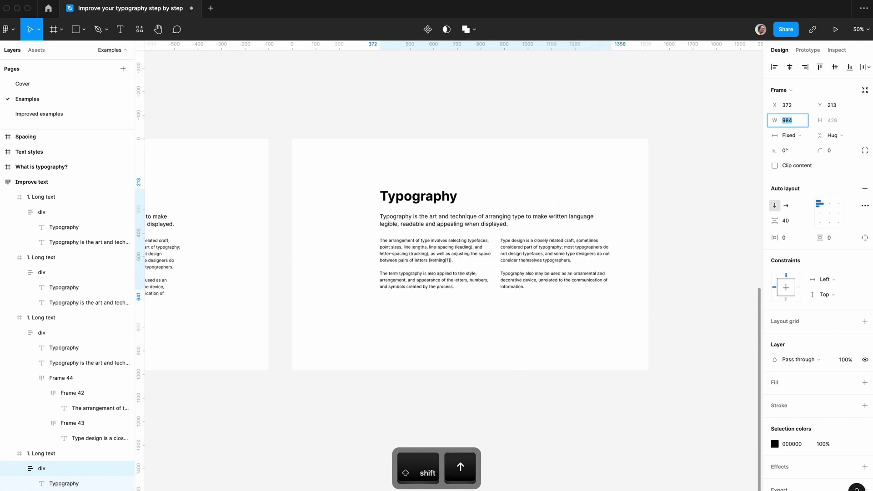
key("shift+Up")
key("shift+Up")
key("shift+Up")
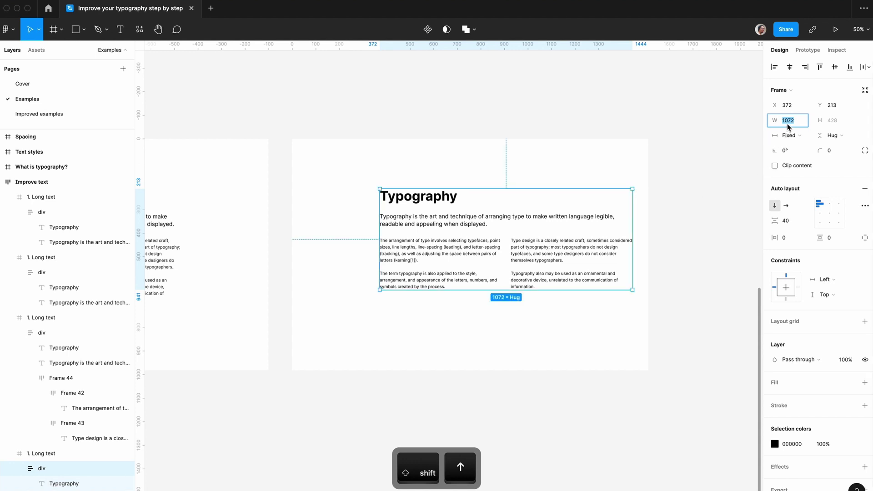
key("shift+Up")
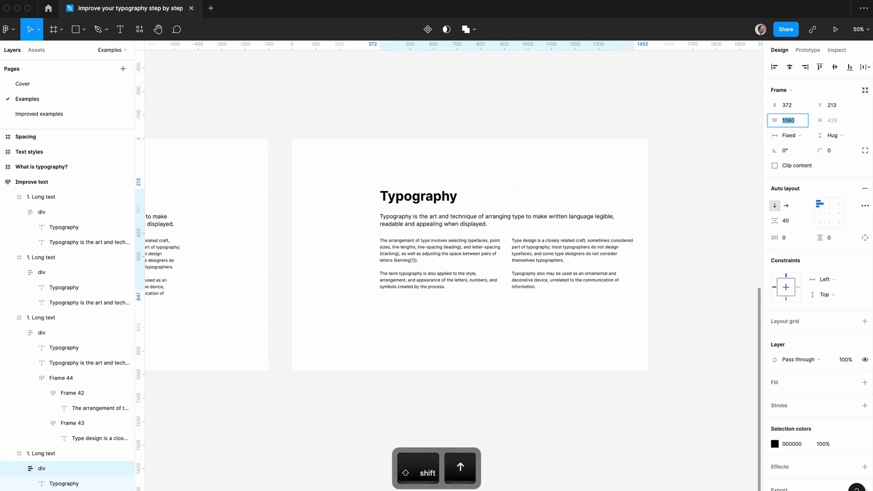
key("shift+Down")
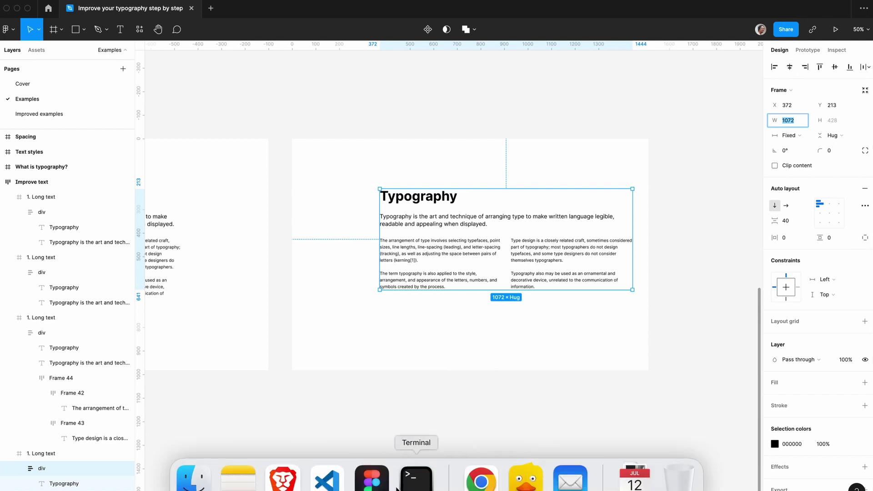
left_click(478, 478)
scroll(422, 304, "down", 1)
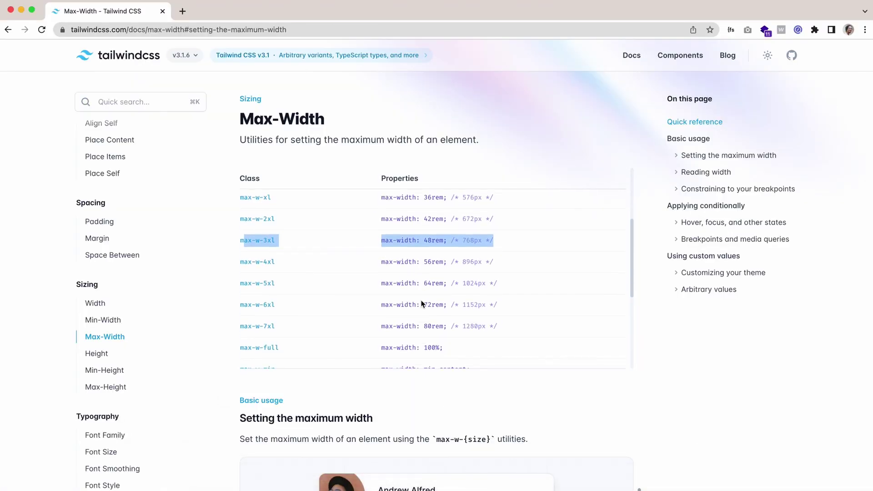
left_click(370, 476)
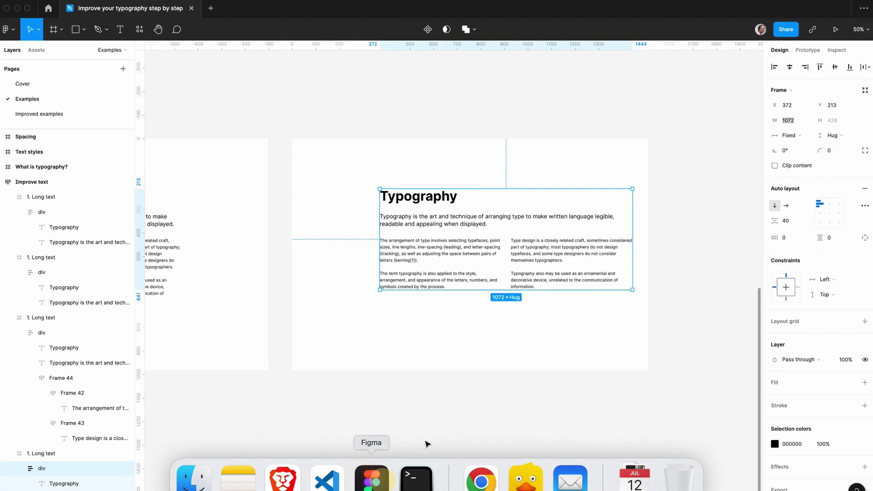
left_click(792, 120)
Reduce the copied text block's width to 1024 px and zoom out to view the frame
key("shift+Down")
key("shift+Down")
key("shift+Down")
key("shift+Down")
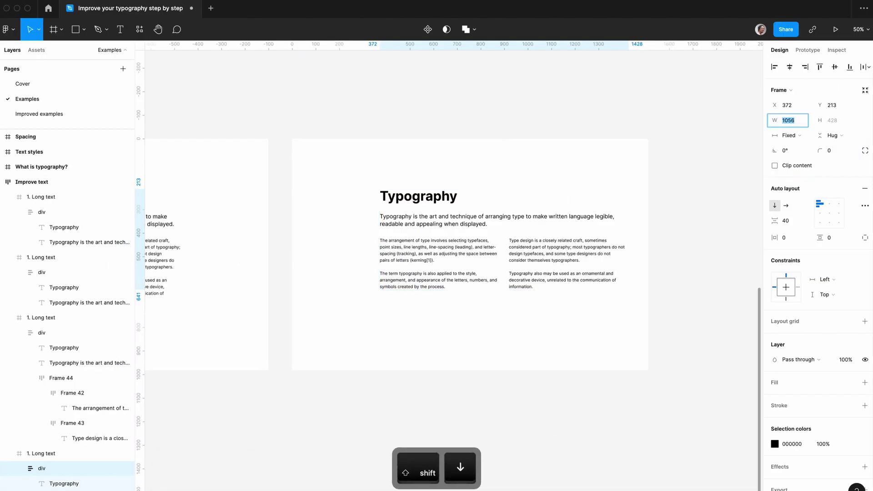
key("shift+Down")
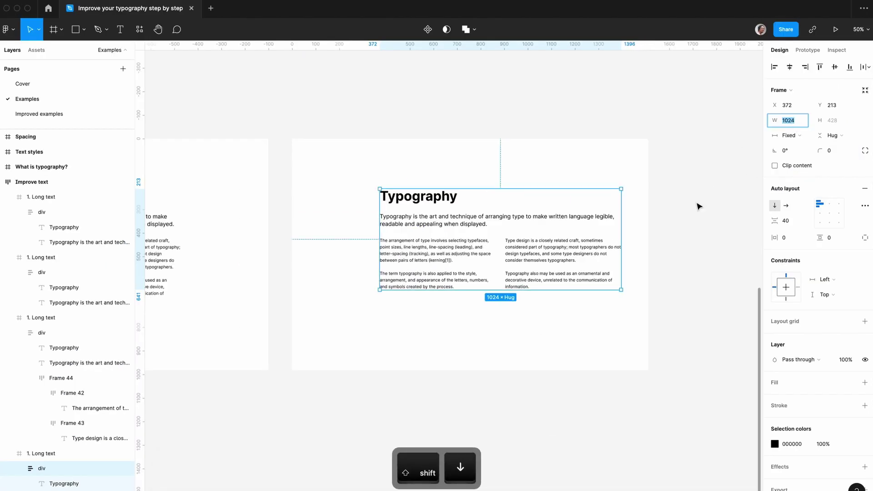
left_click(705, 211)
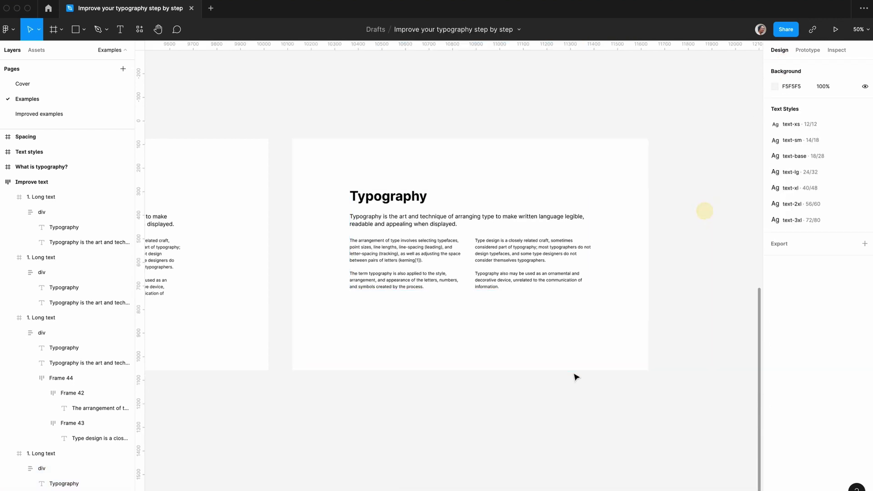
key("shift+0")
key("minus")
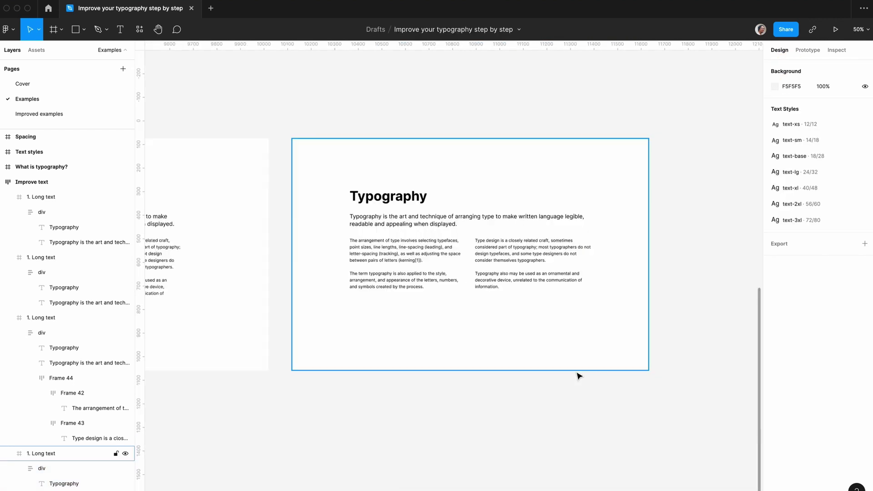
double_click(445, 227)
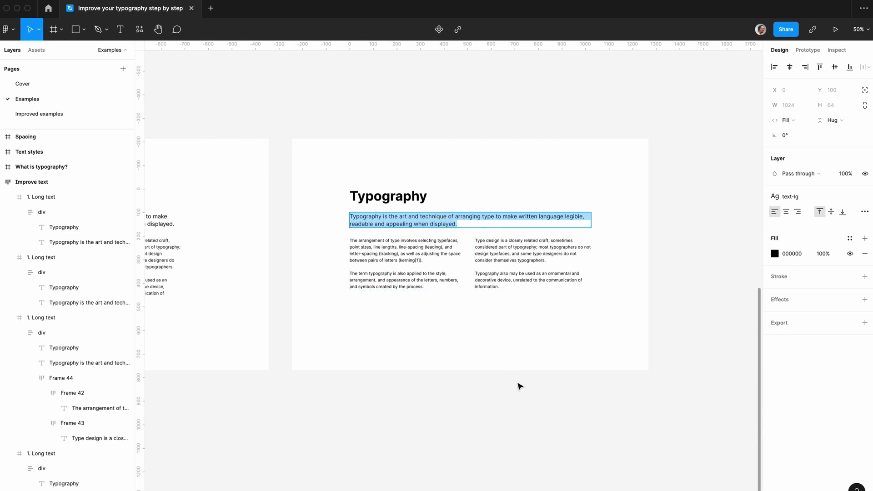
Switch the intro paragraph to Fixed width and narrow it from 968 to 792 px
left_click(520, 386)
key("shift+0")
left_click(452, 216)
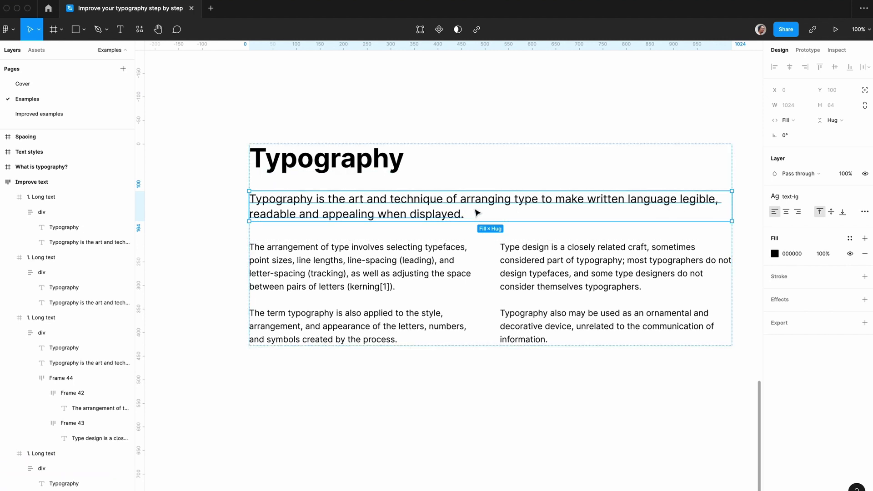
left_click(786, 120)
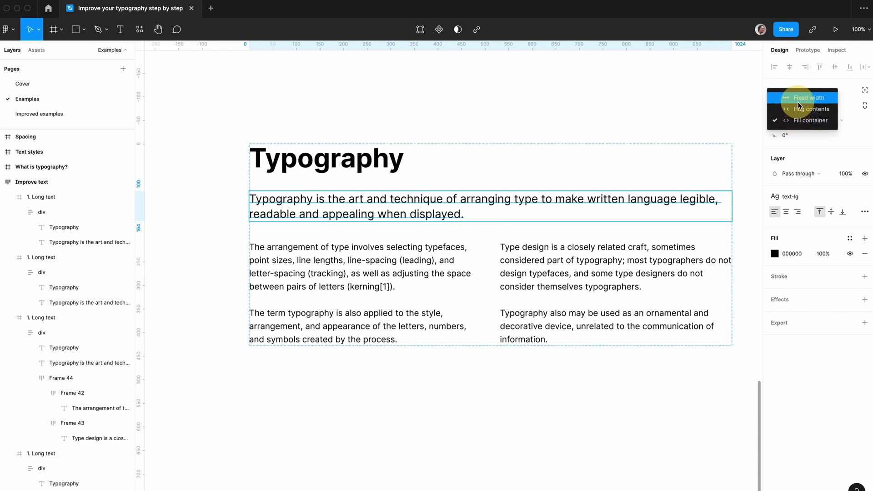
left_click(799, 99)
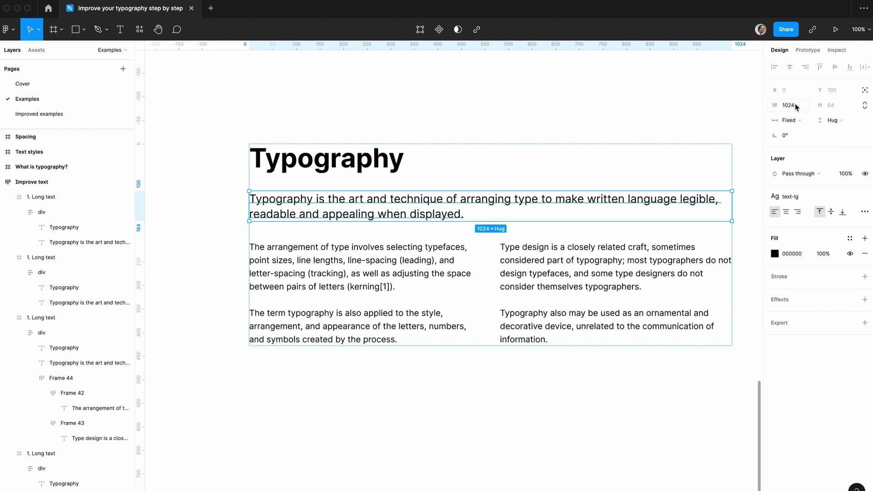
left_click(795, 106)
key("shift+Down")
key("shift+Down")
key("shift+Down")
key("shift+Down")
key("shift+Down")
key("shift+Down")
key("shift+Down")
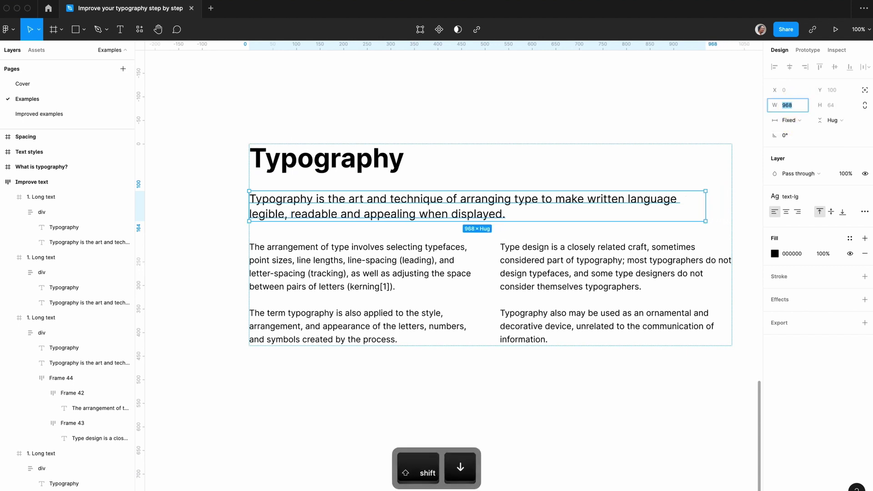
key("shift+Down")
key("shift+Down")
key("shift+Down")
key("shift+Down")
key("shift+Down")
key("shift+Down")
key("shift+Down")
key("shift+Down")
key("shift+Down")
key("shift+Down")
key("shift+Down")
key("shift+Down")
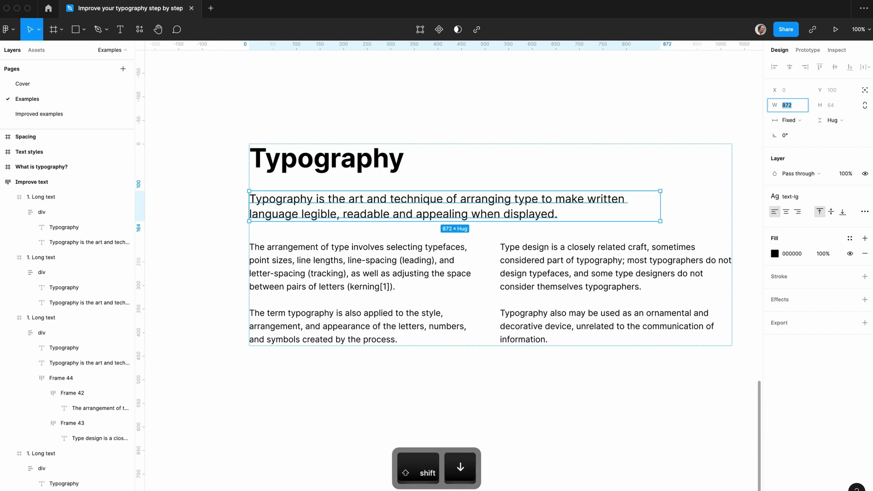
key("shift+Down")
key("shift+Down")
key("shift+Down")
key("shift+Down")
key("shift+Down")
key("shift+Down")
key("shift+Down")
key("shift+Down")
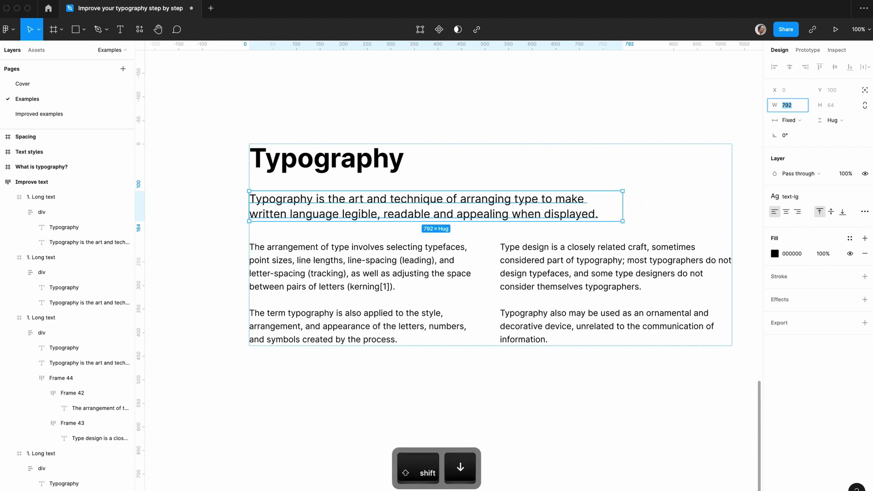
left_click(687, 123)
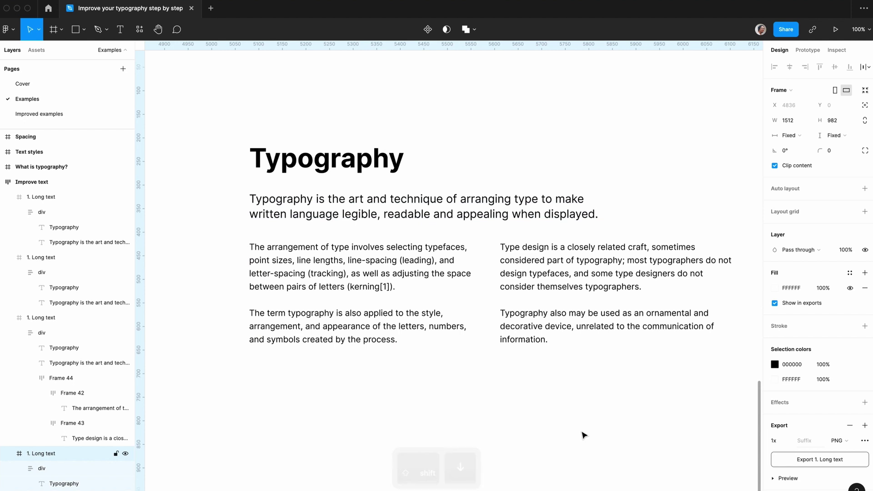
Centre the inner text container vertically within the Typography frame
key("super+period")
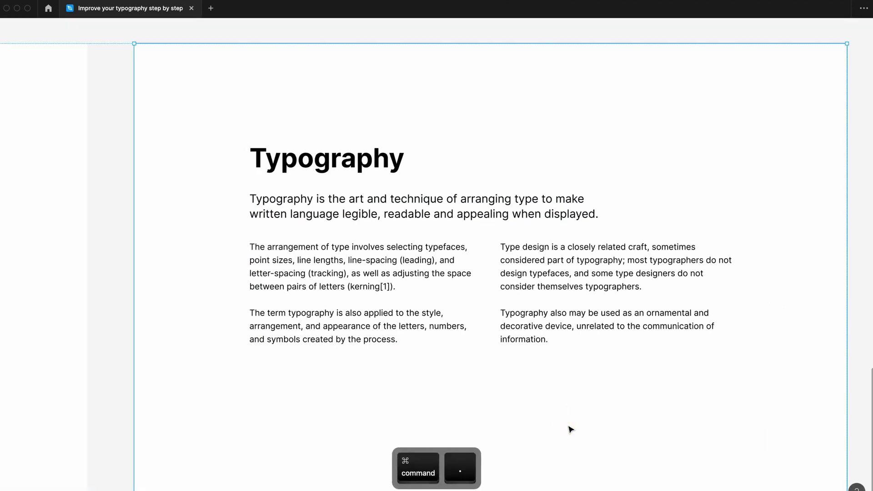
key("minus")
left_click(514, 287)
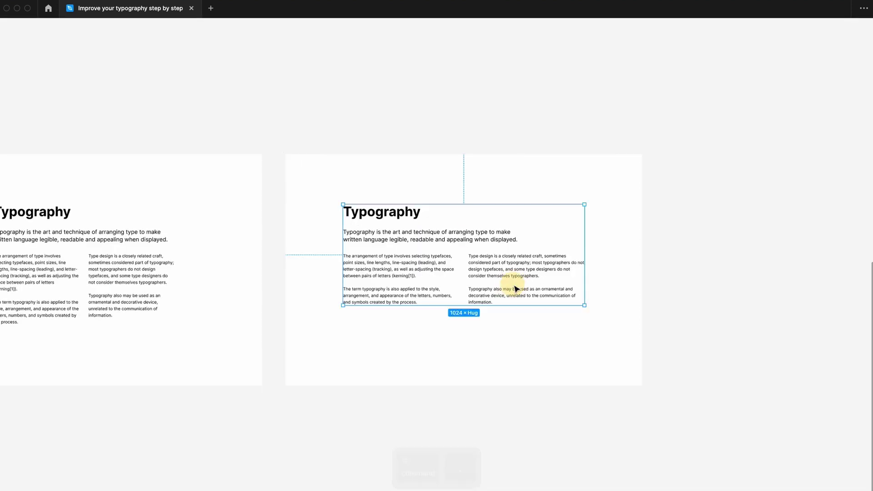
key("super+period")
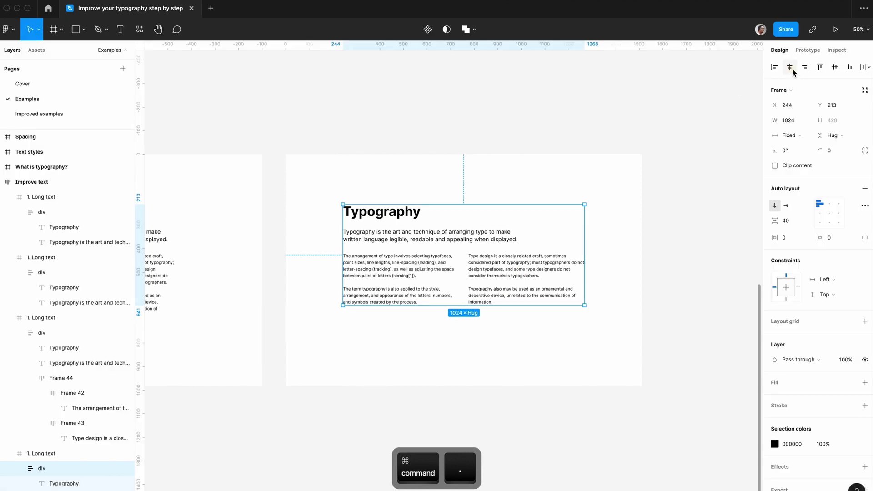
left_click(835, 67)
left_click(714, 214)
key("super+period")
scroll(712, 214, "up", 5)
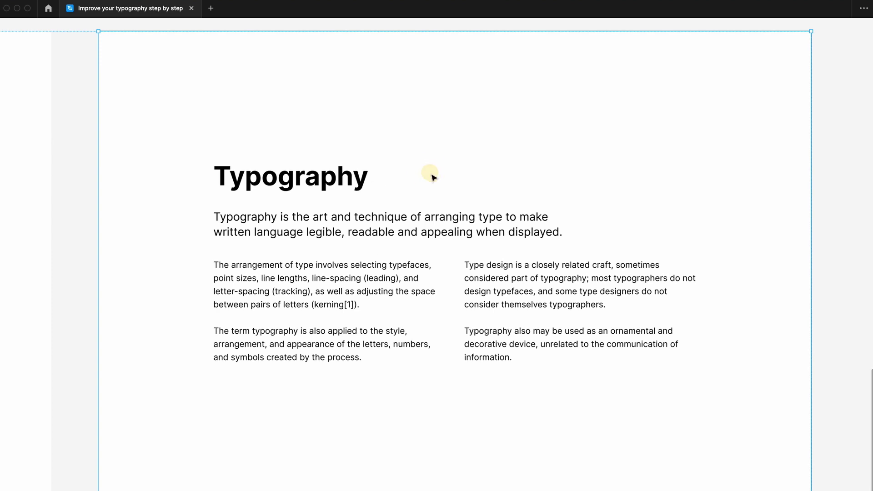
Drill into the content container to inspect the left column's paragraph text
left_click(351, 276)
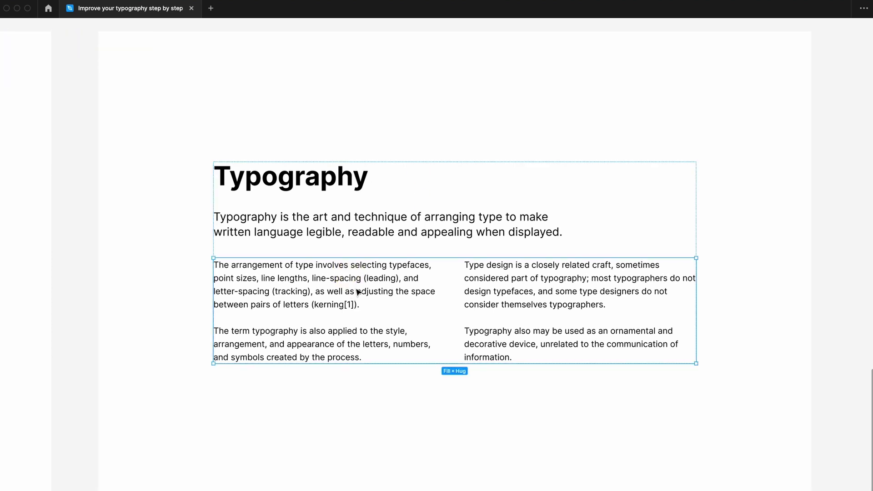
left_click(355, 288)
left_click(356, 290)
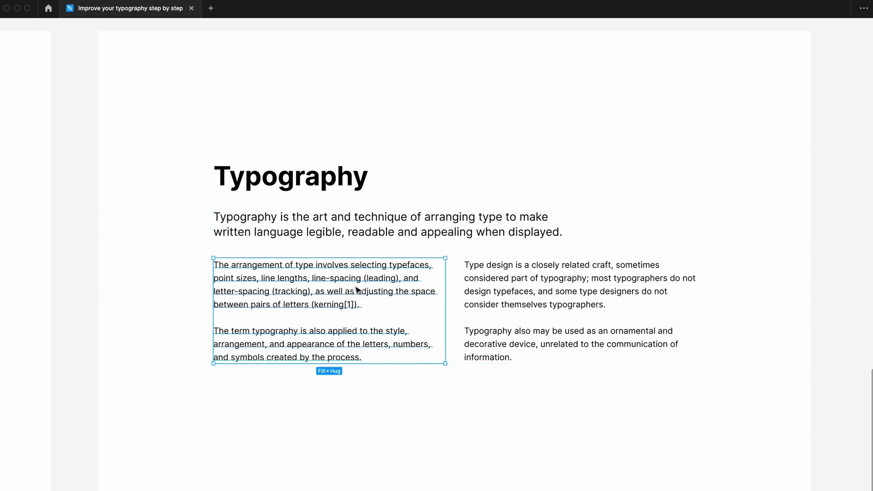
left_click(494, 413)
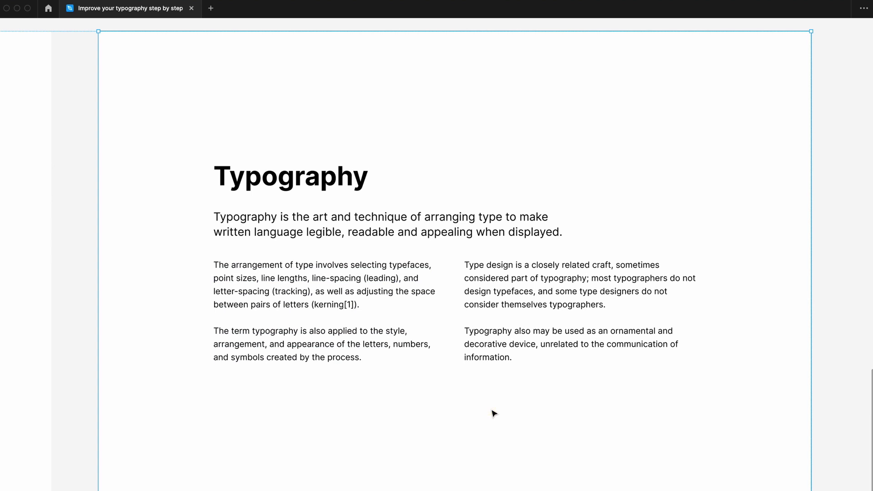
Apply the text-3xl text style to the Typography heading
key("super+period")
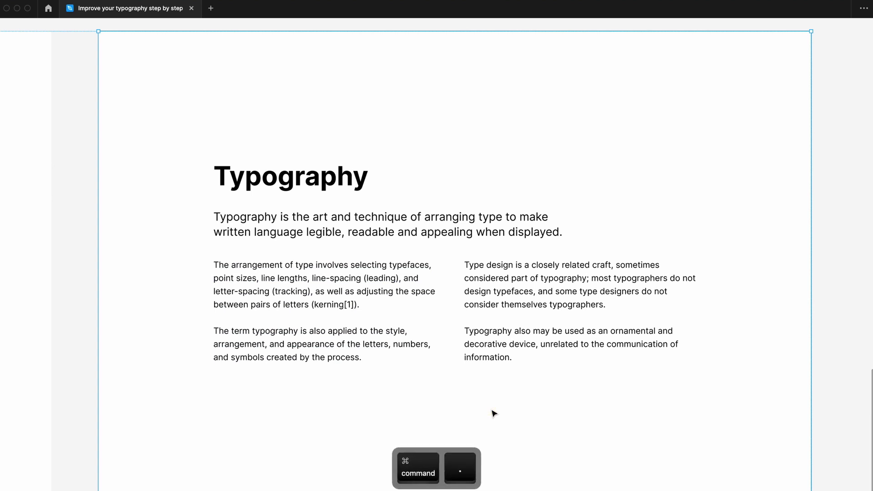
key("super+period")
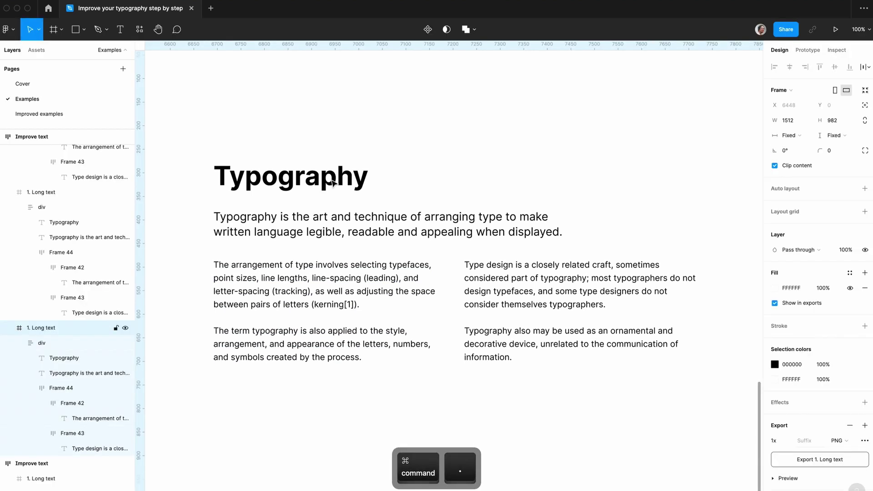
left_click(345, 180)
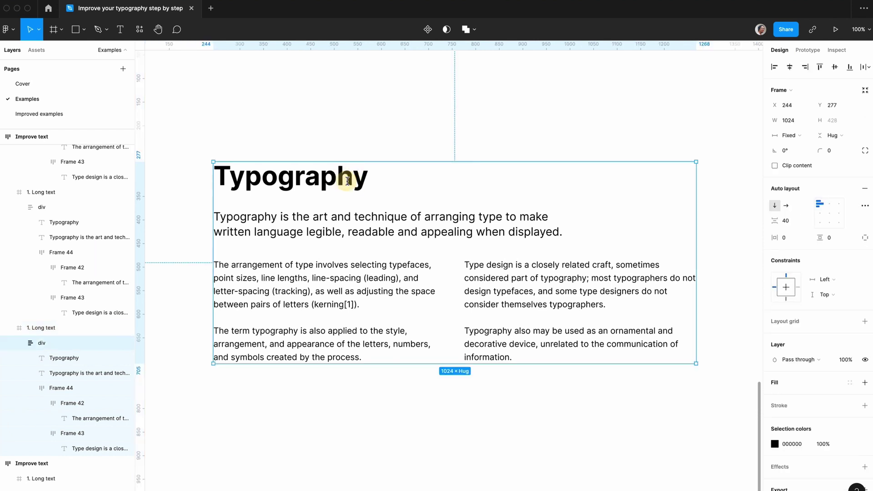
double_click(356, 187)
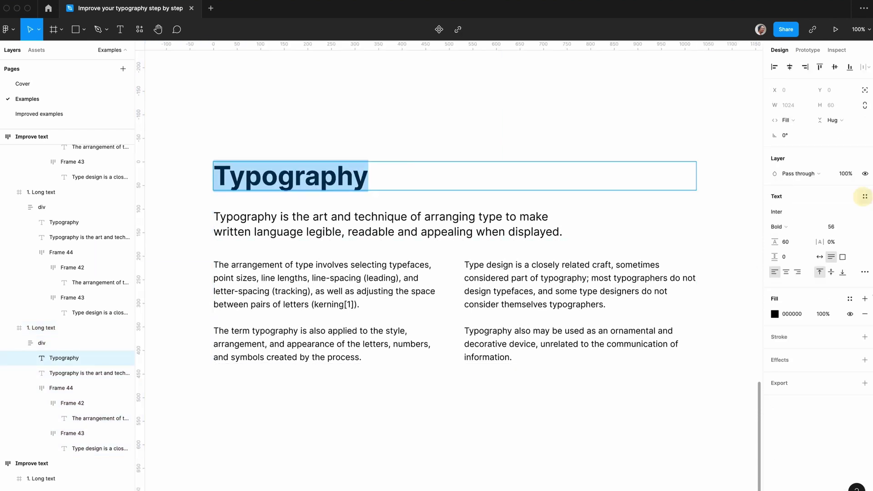
left_click(865, 197)
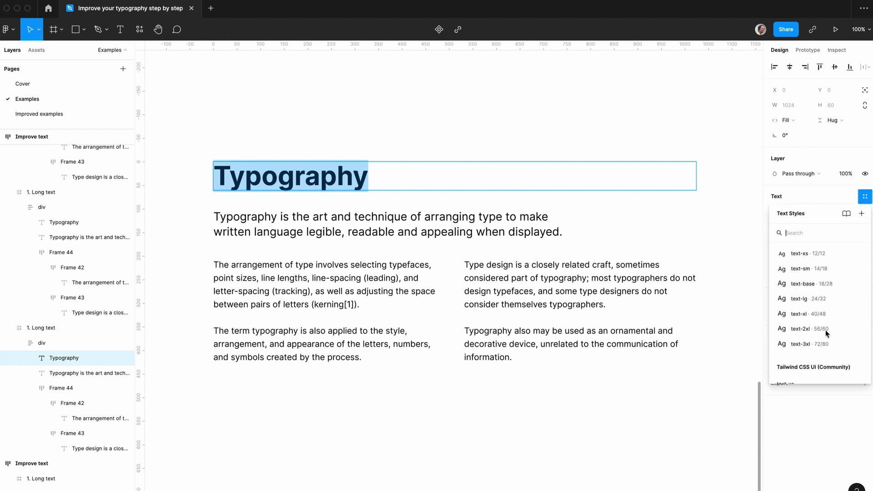
left_click(818, 345)
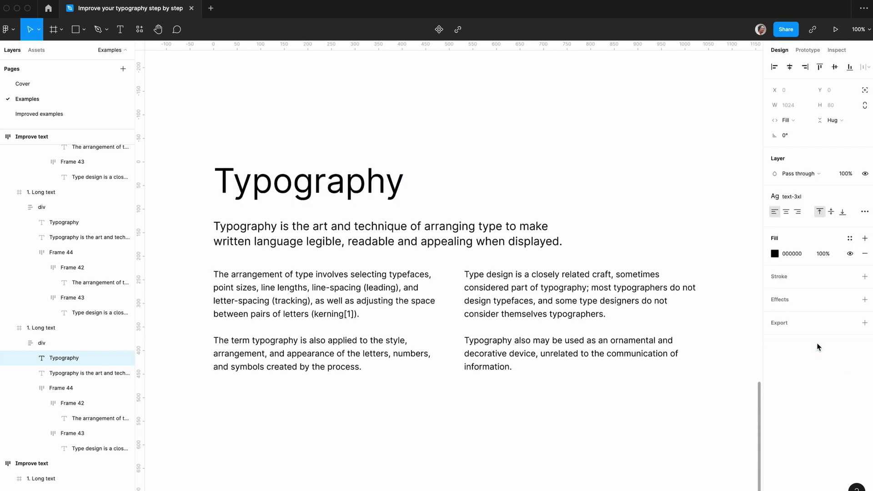
key("Return")
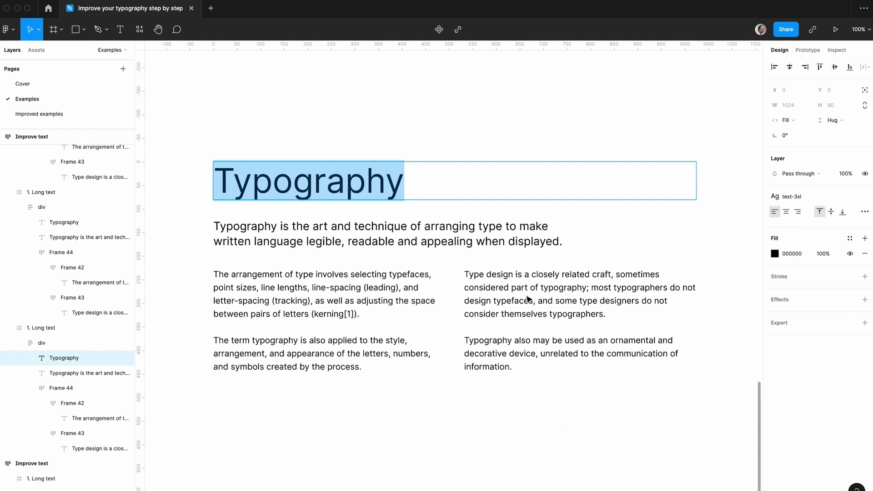
key("Escape")
Apply the text-xl text style to the intro paragraph
double_click(574, 241)
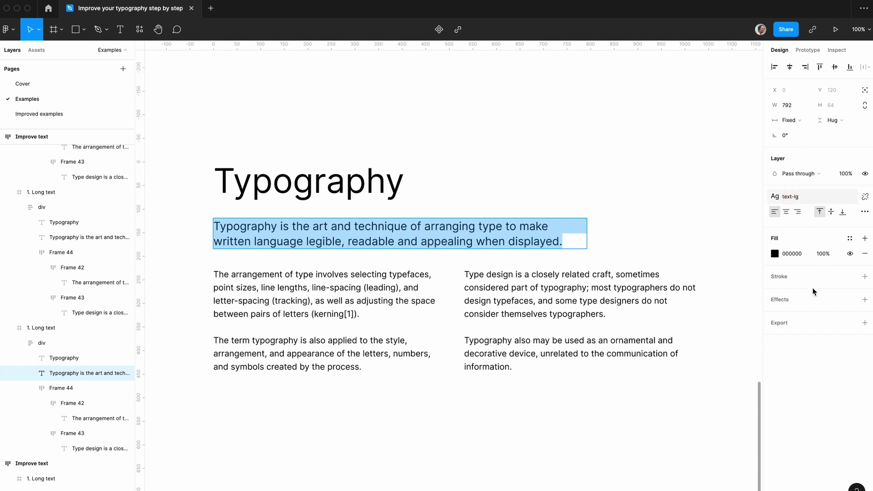
left_click(798, 197)
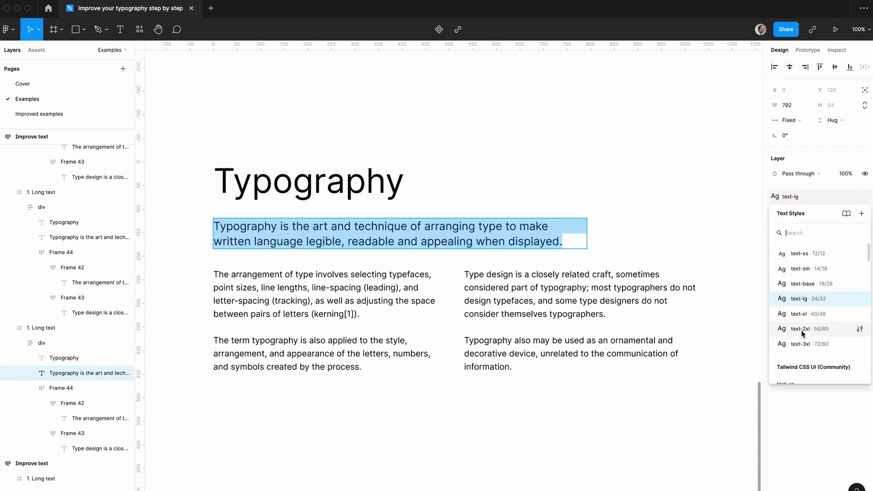
left_click(799, 314)
left_click(651, 294)
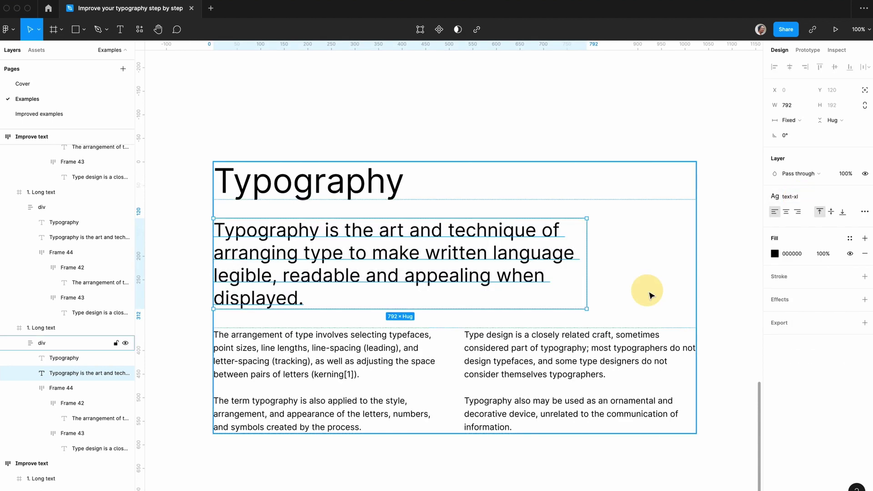
Apply text-lg to the body text in both the left and right columns
double_click(314, 374)
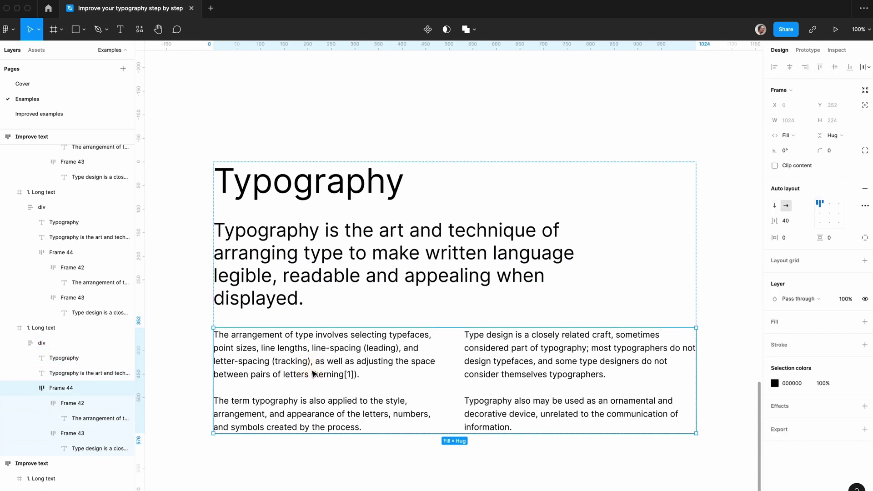
double_click(316, 374)
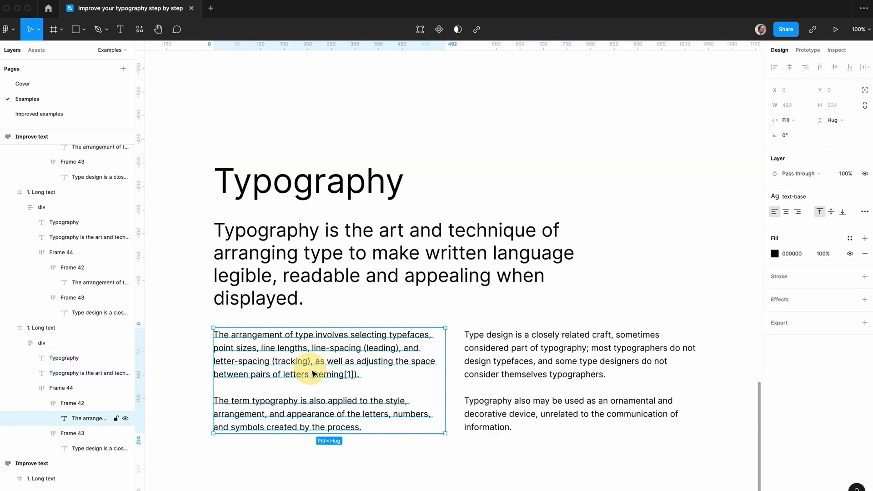
left_click(814, 198)
left_click(815, 299)
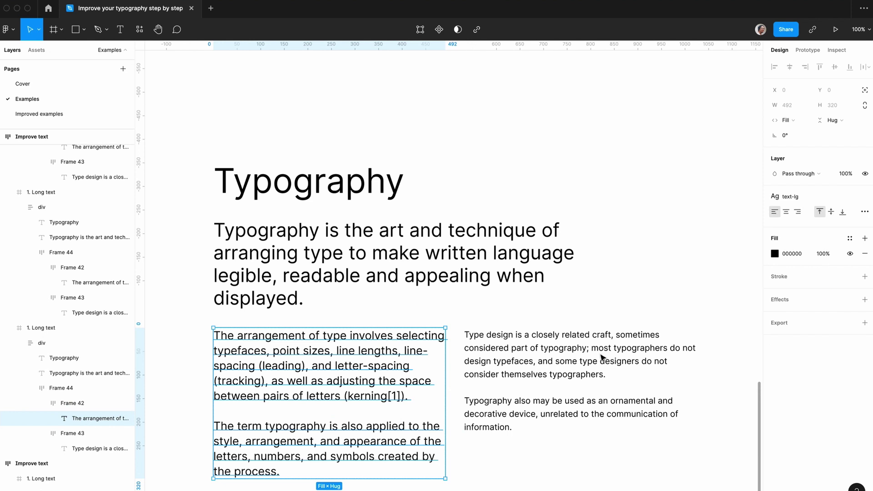
left_click(585, 361)
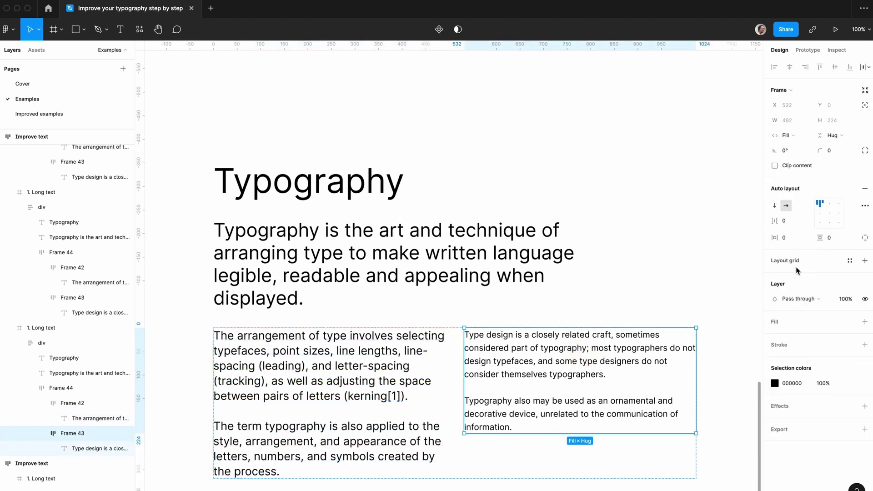
left_click(611, 351)
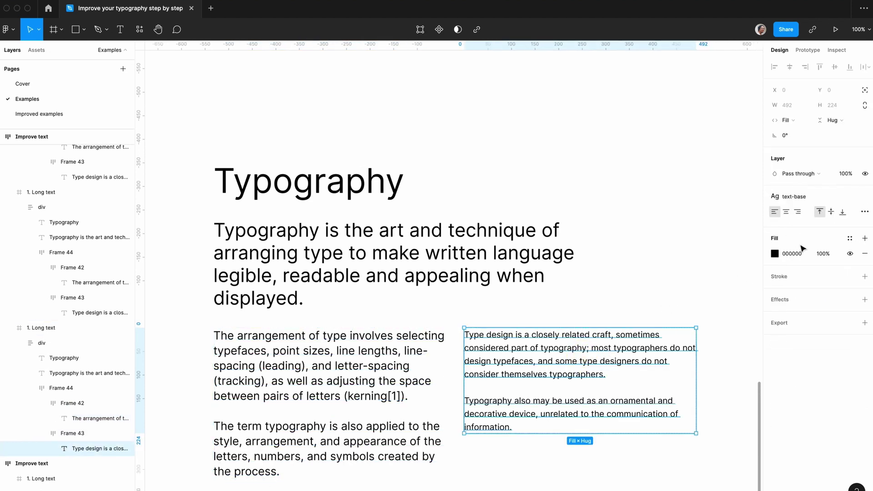
left_click(796, 196)
left_click(804, 300)
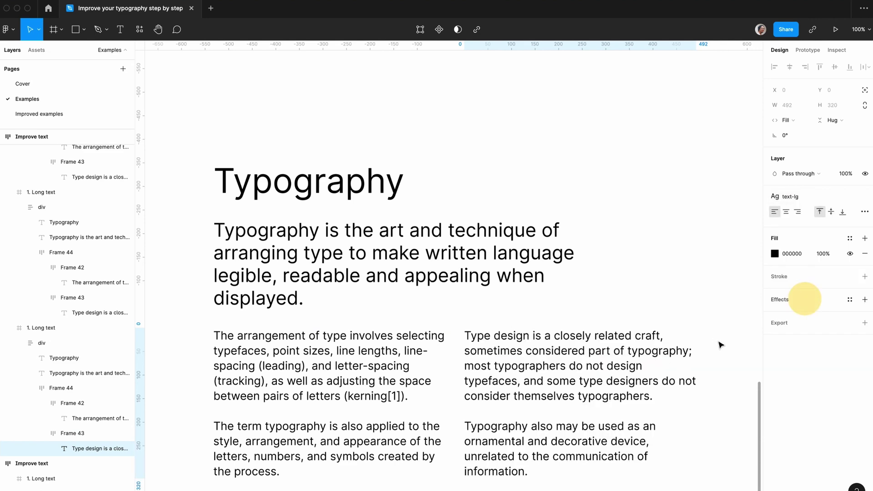
left_click(723, 345)
Select the div content block and align it to the frame's vertical centre
key("minus")
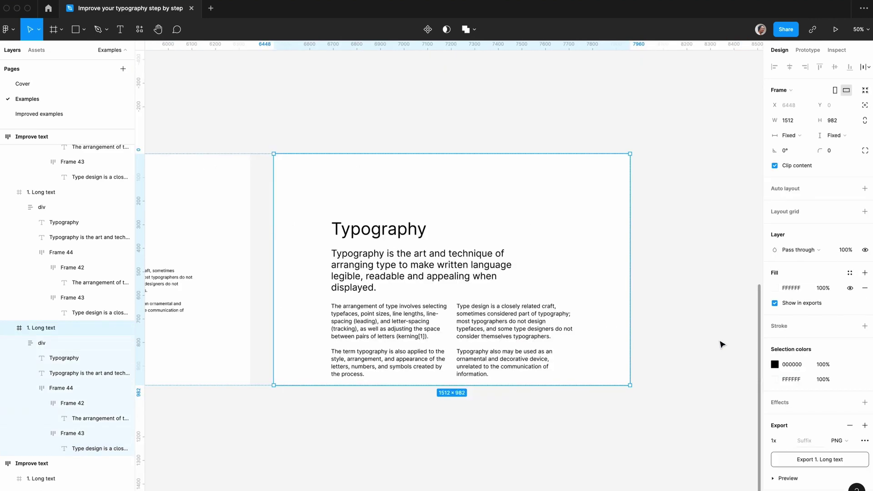
left_click(515, 317)
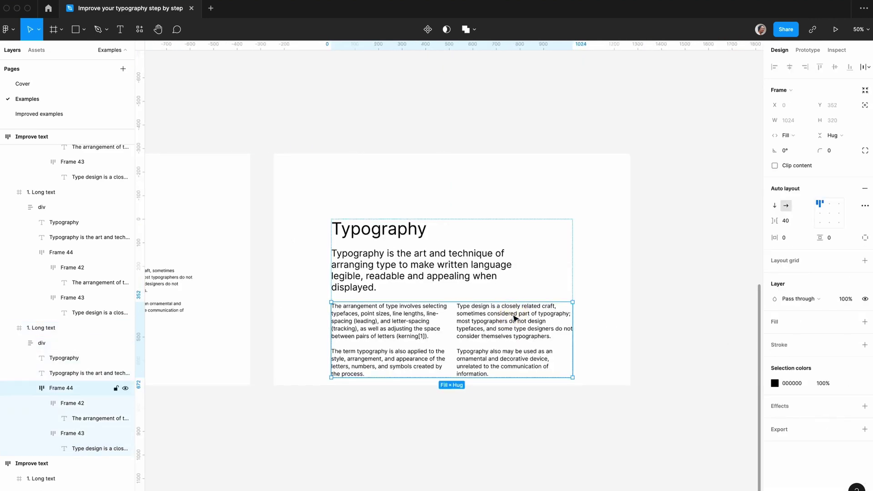
left_click(682, 266)
left_click(491, 261)
left_click(492, 261)
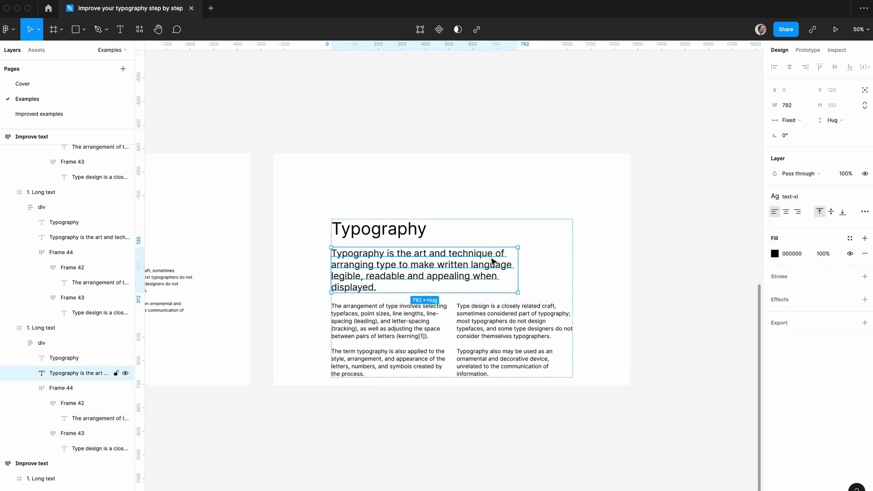
left_click(667, 196)
left_click(473, 266)
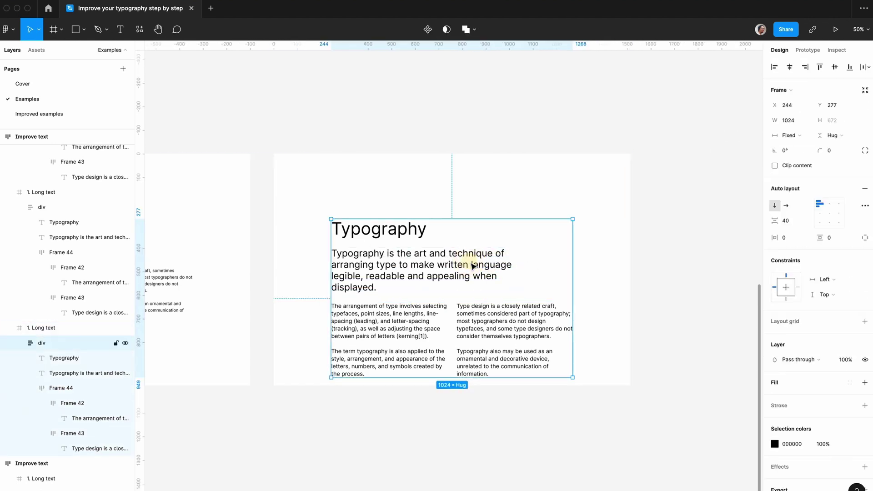
left_click(835, 67)
left_click(698, 210)
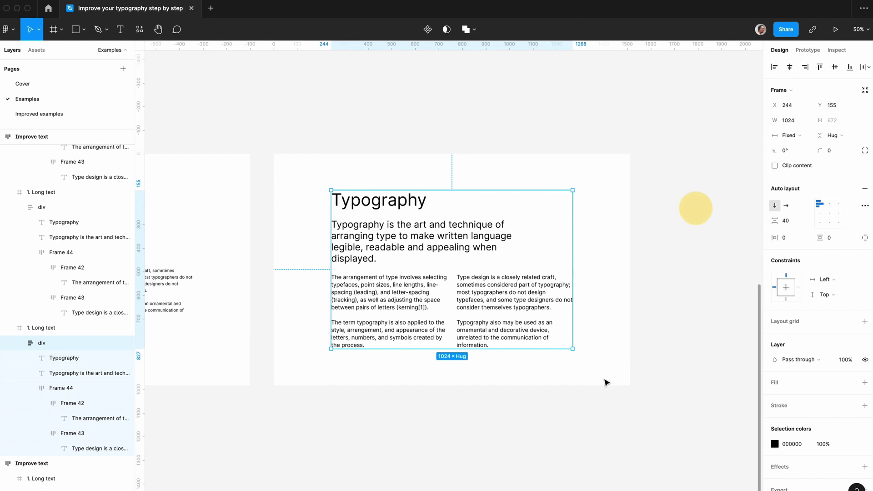
key("shift+0")
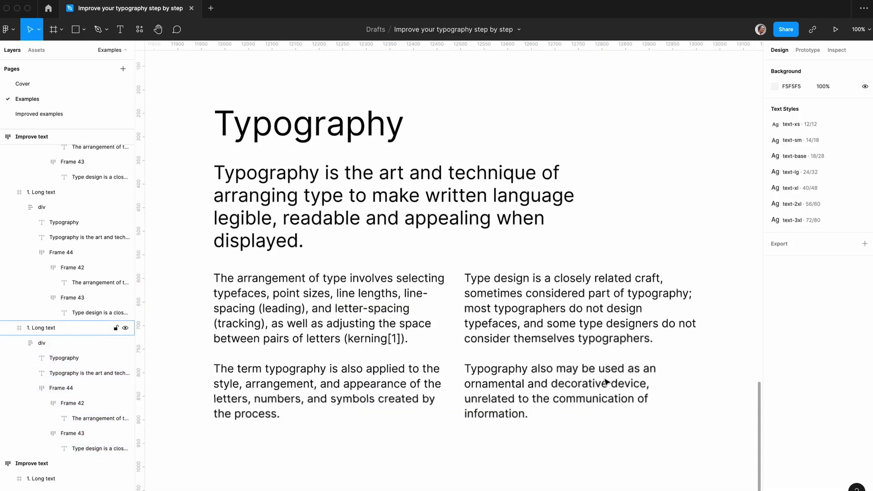
Preview the layout with the interface hidden, then reselect the 1024-wide content frame's width
key("super+period")
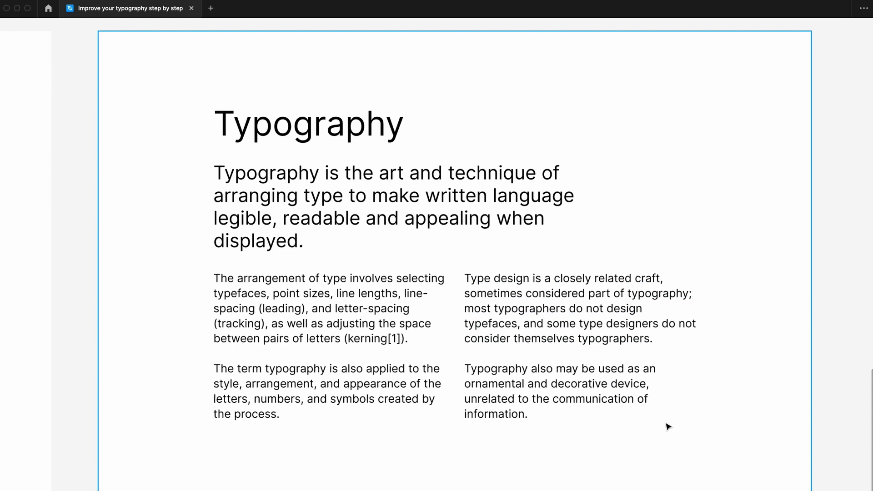
key("minus")
key("plus")
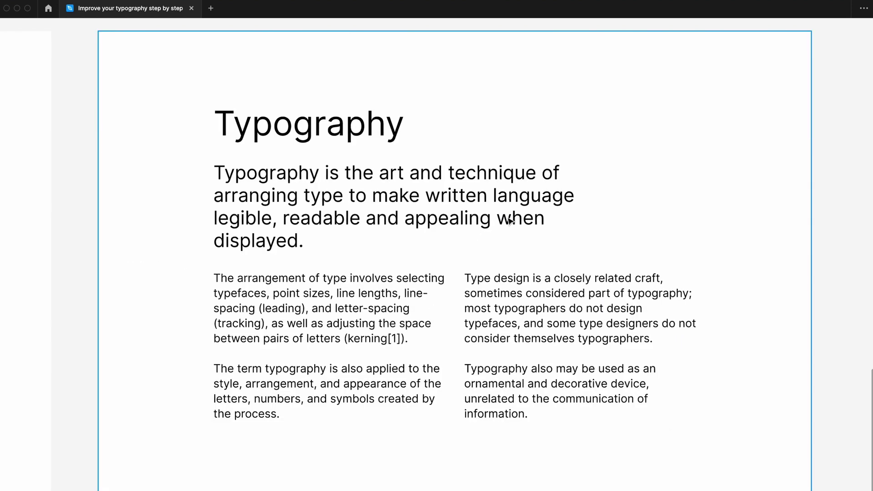
left_click(468, 216)
left_click(471, 220)
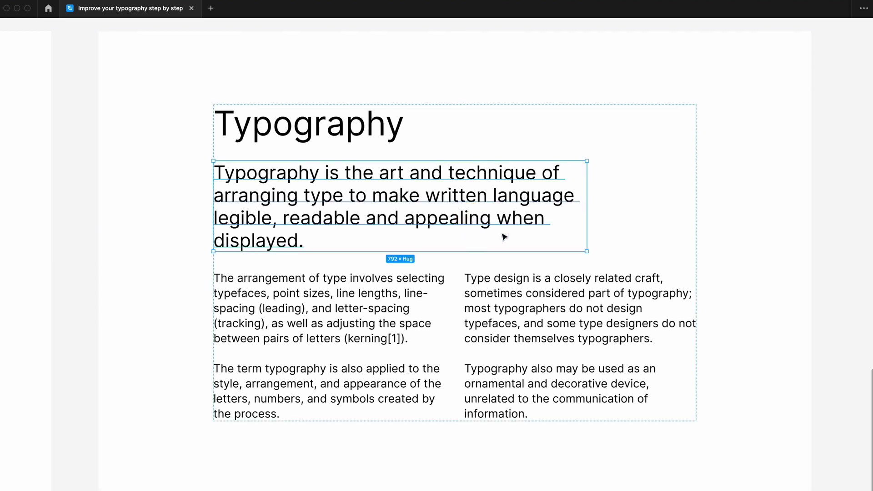
left_click(660, 248)
key("super+period")
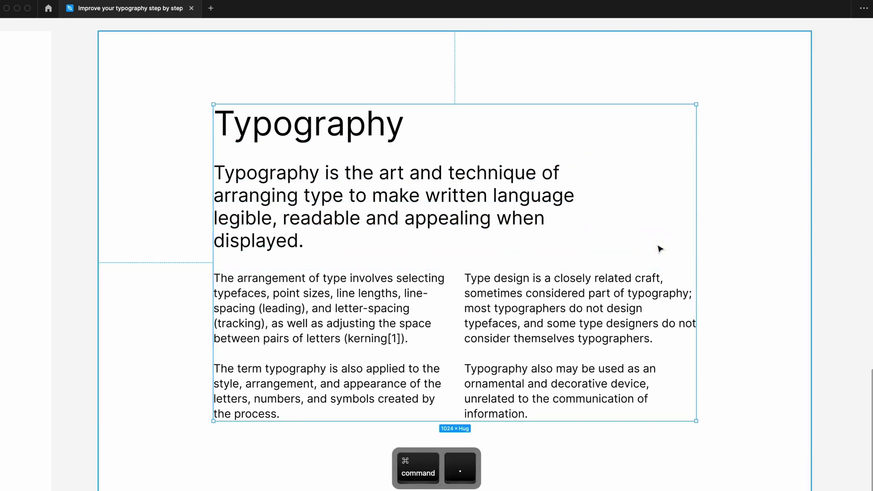
left_click(791, 121)
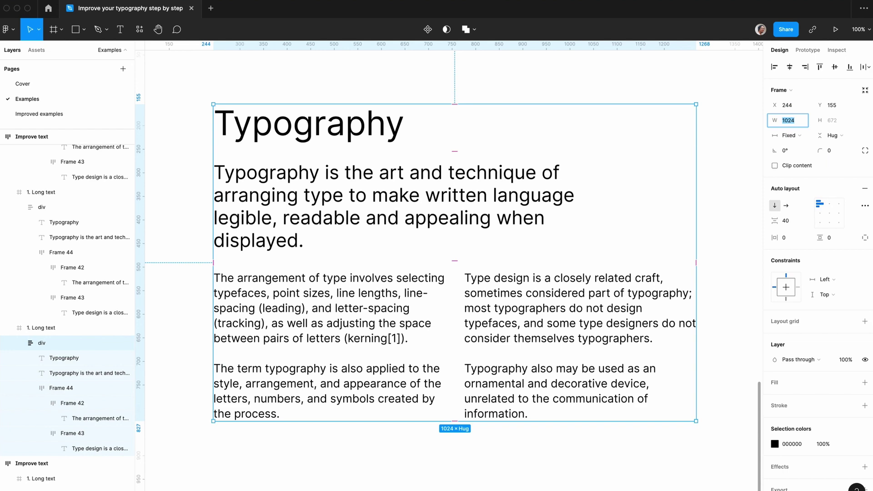
Set the typography block's width to 1152 px and centre it horizontally in the page
left_click(476, 469)
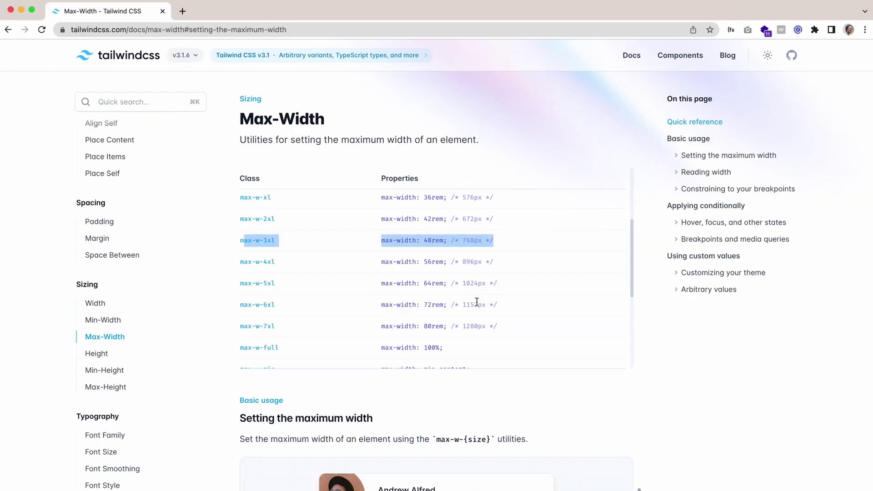
left_click(372, 476)
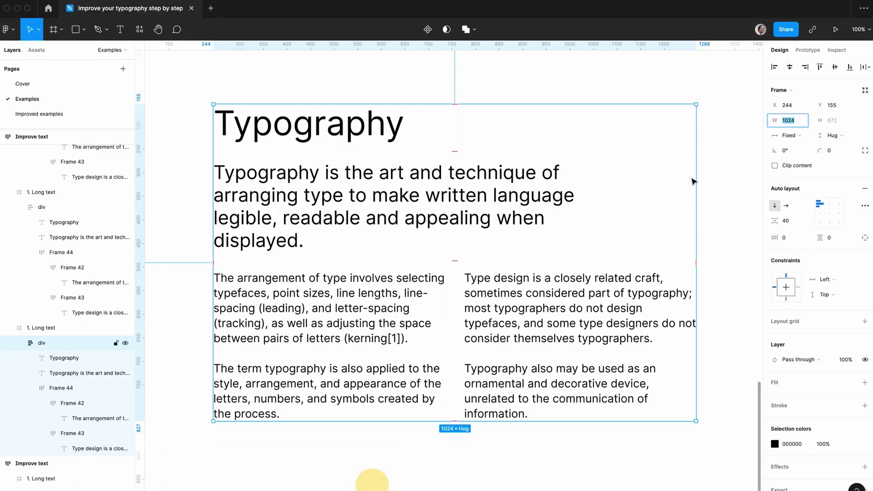
type("115")
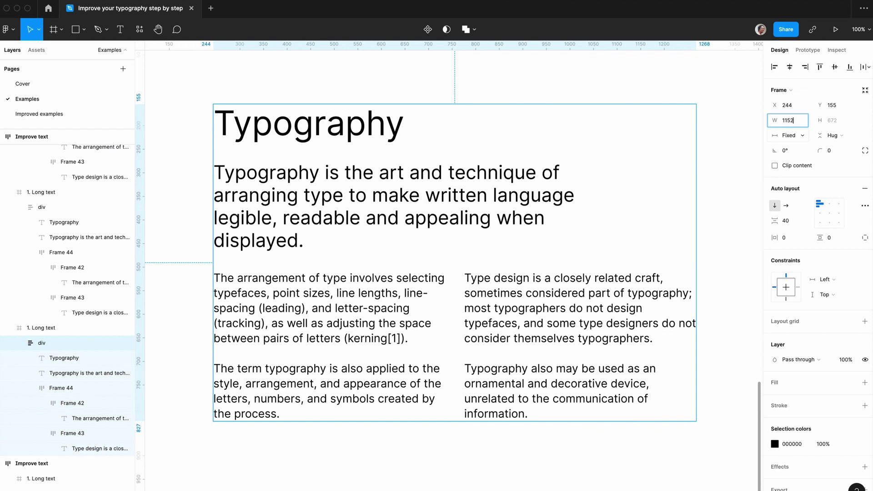
key("Return")
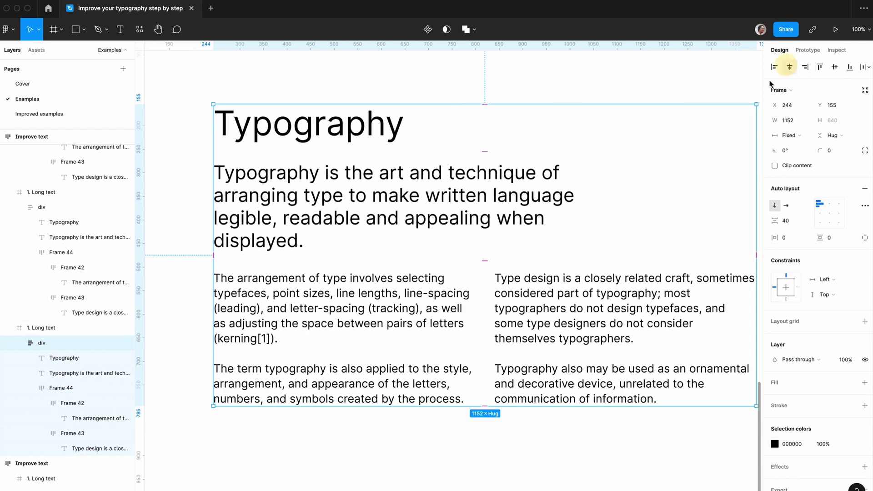
left_click(789, 67)
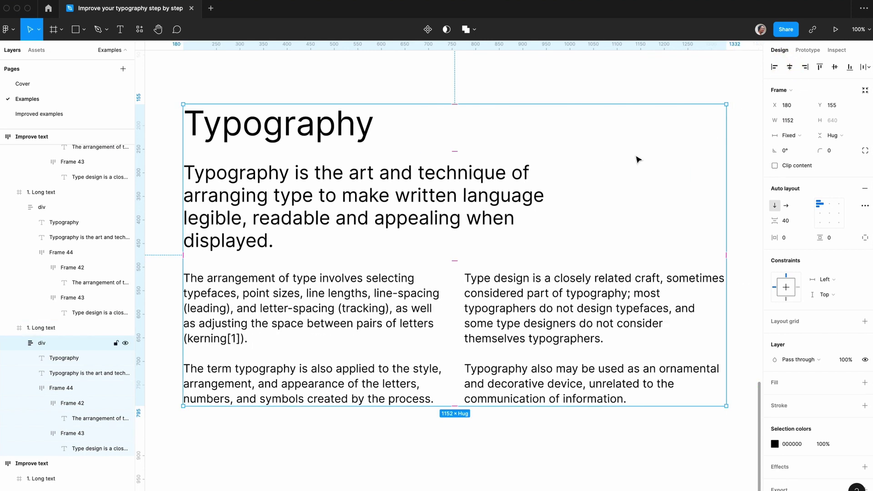
Widen the intro paragraph in steps from 816 px toward 912 px
left_click(469, 230)
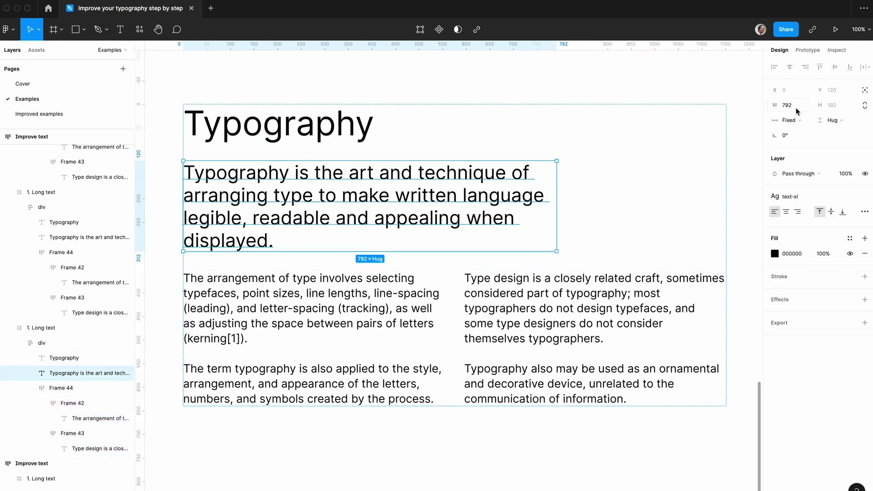
left_click(796, 107)
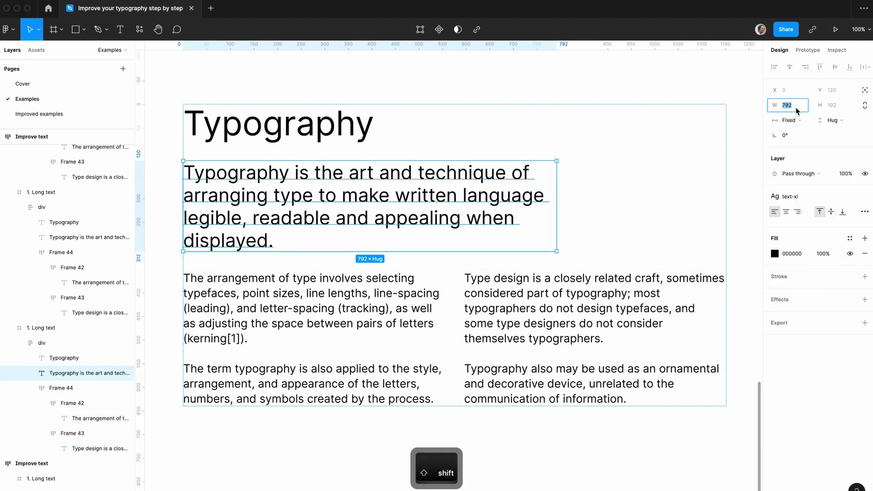
key("shift+Up")
key("shift+Up")
key("shift+Up")
key("shift+Up")
key("shift+Up")
key("shift+Up")
key("shift+Up")
key("shift+Up")
key("shift+Up")
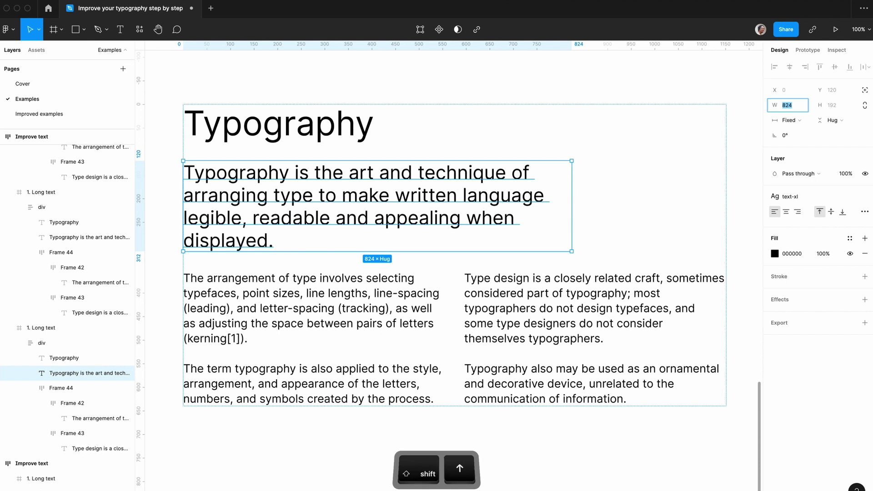
key("shift+Up")
key("shift+Up")
key("shift+Up")
key("shift+Up")
key("shift+Up")
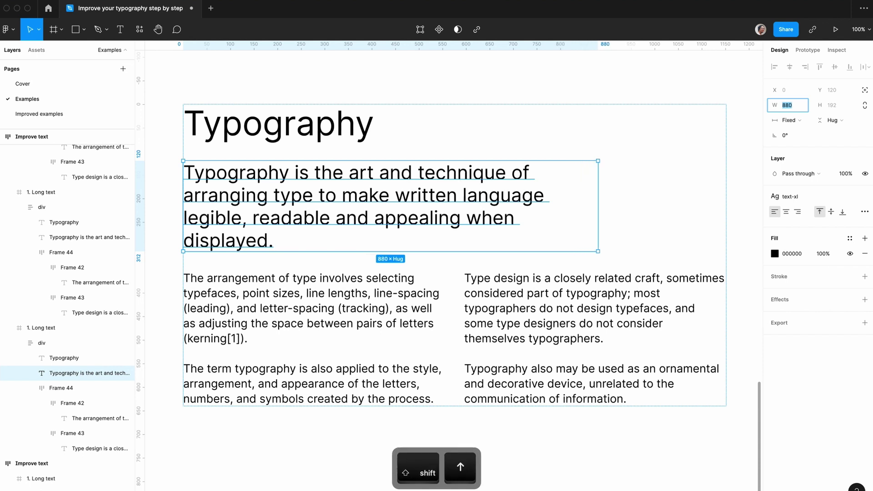
key("shift+Up")
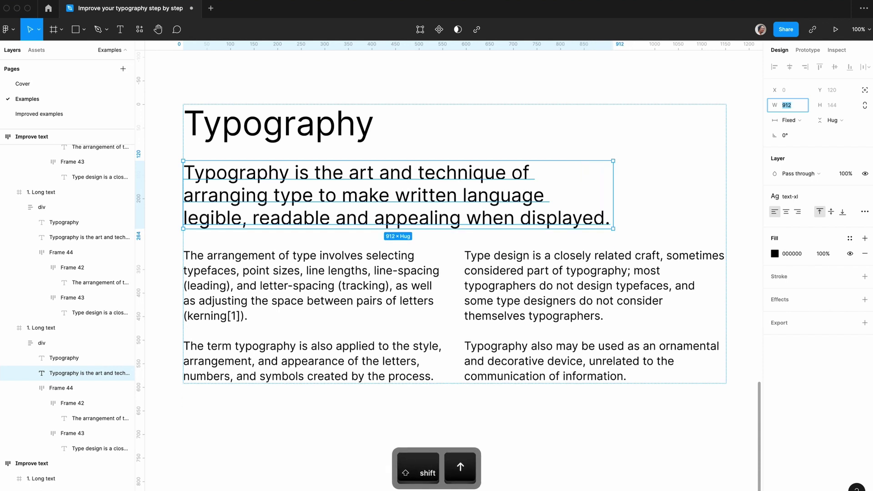
Make the Typography heading bold
left_click(750, 147)
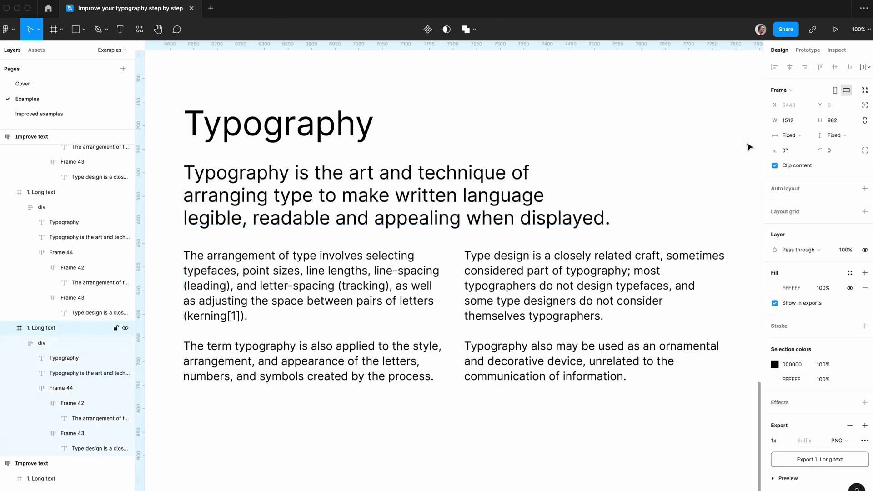
key("ctrl+minus")
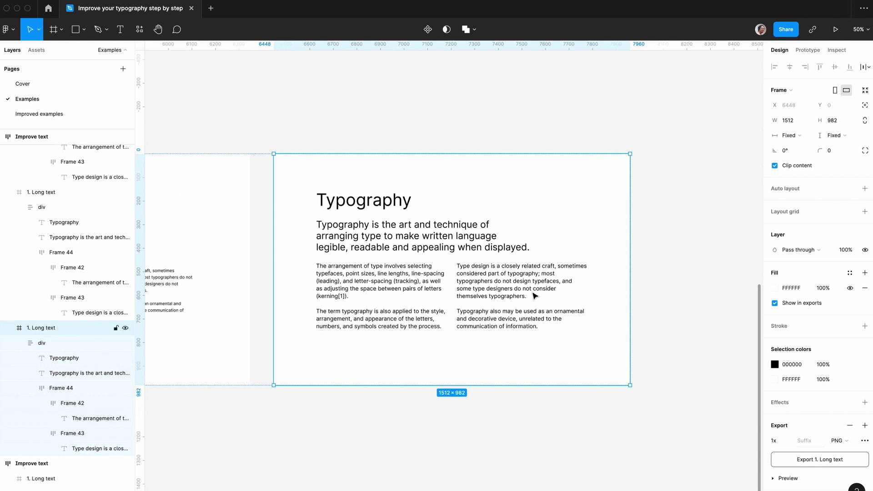
left_click(394, 206)
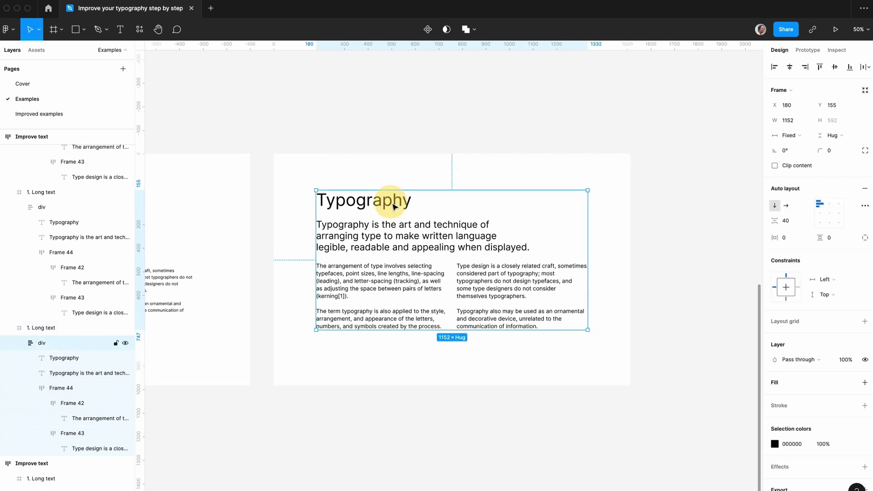
left_click(394, 206)
key("super+b")
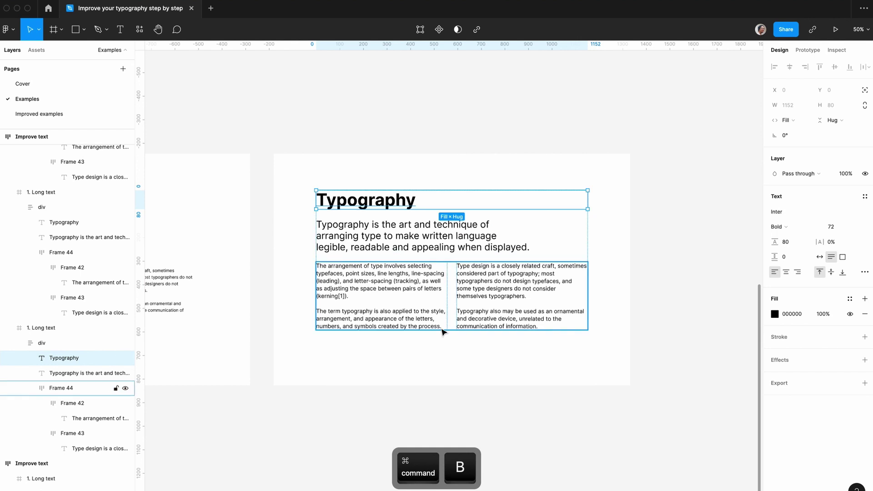
left_click(576, 399)
key("shift+0")
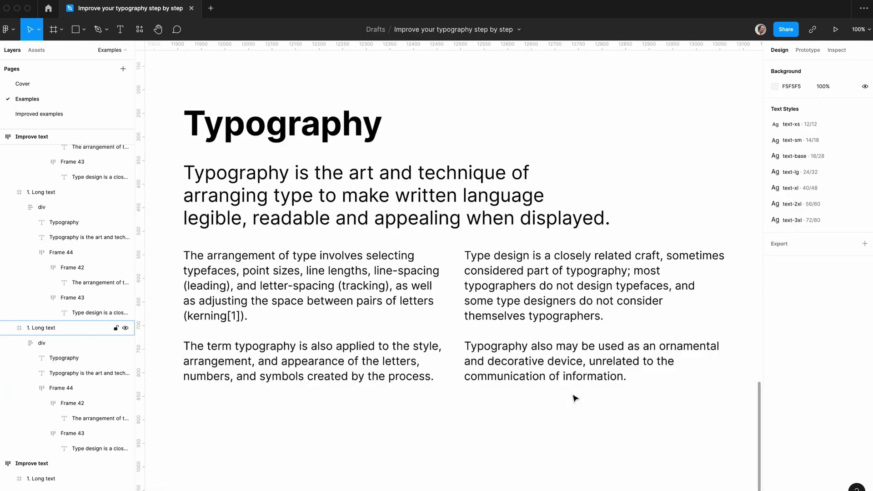
Preview the 1. Long text frame full-screen, then duplicate it
left_click(575, 398)
key("super+period")
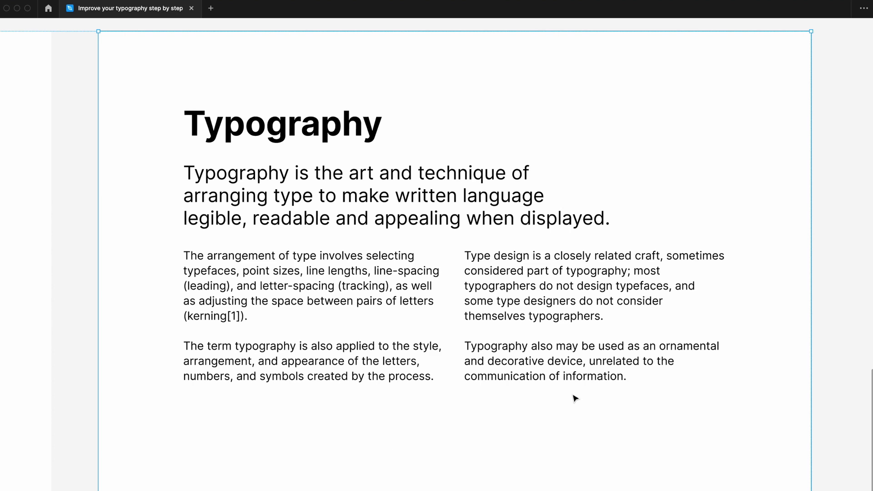
scroll(575, 398, "up", 1)
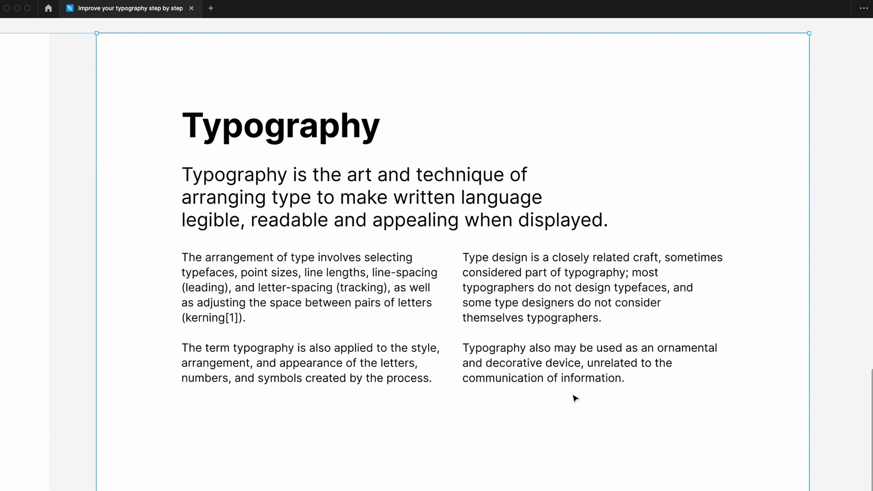
key("super+equal")
key("super+minus")
left_click(564, 405)
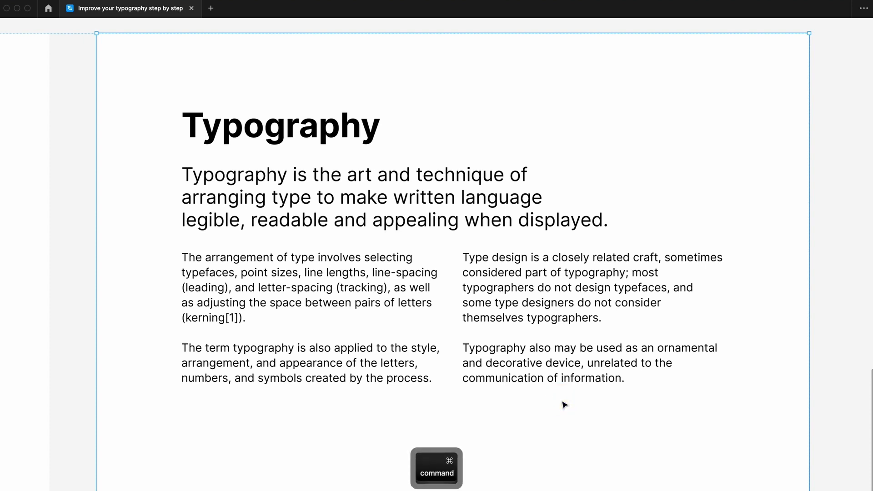
key("super+d")
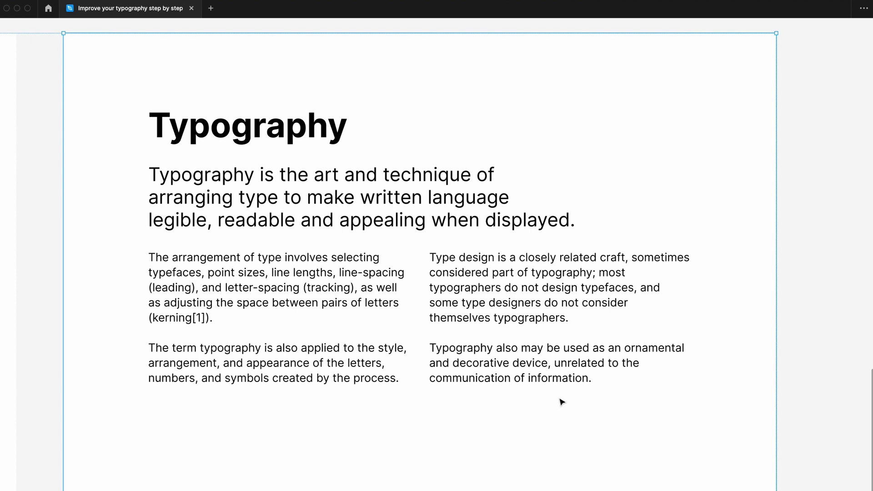
key("super+period")
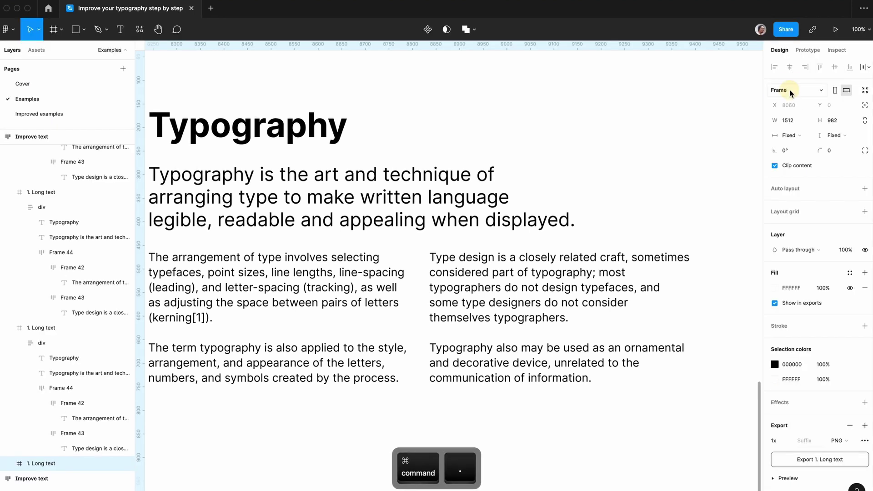
left_click(781, 90)
Resize the copied frame to the 428×926 phone preset
left_click(815, 121)
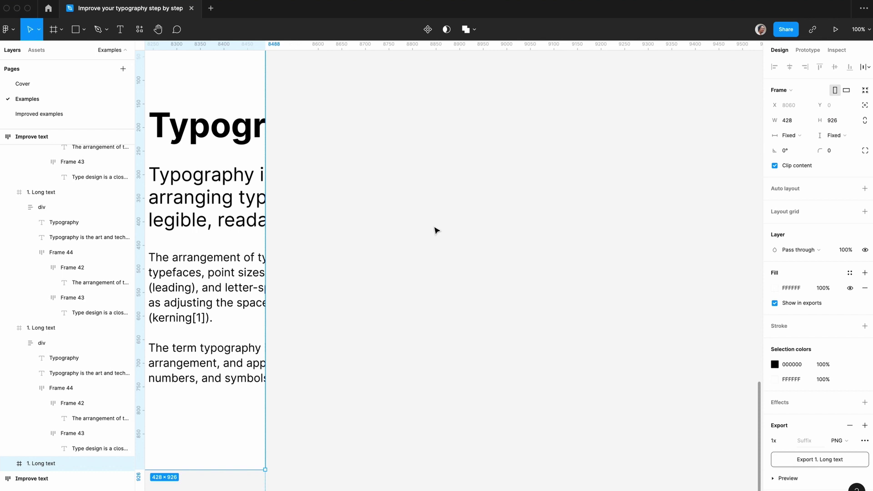
scroll(436, 231, "left", 9)
scroll(436, 231, "up", 2)
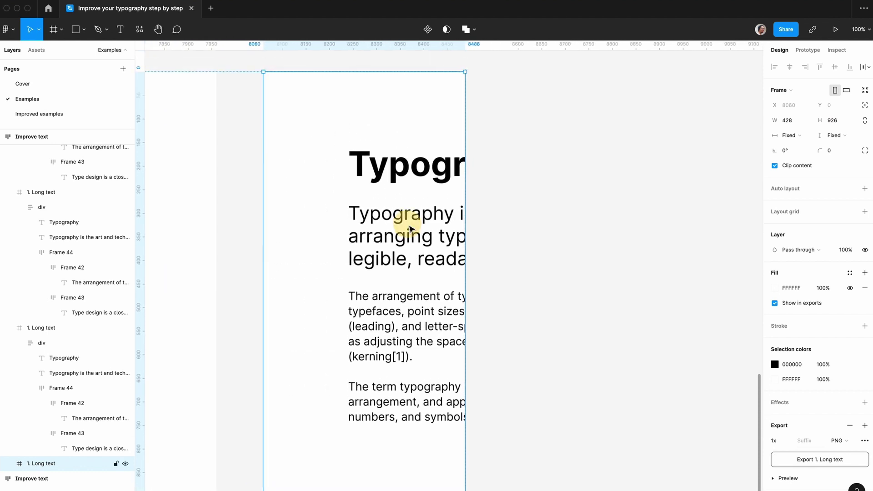
Align the typography block flush left at X 0 and set its width to 428
left_click(410, 229)
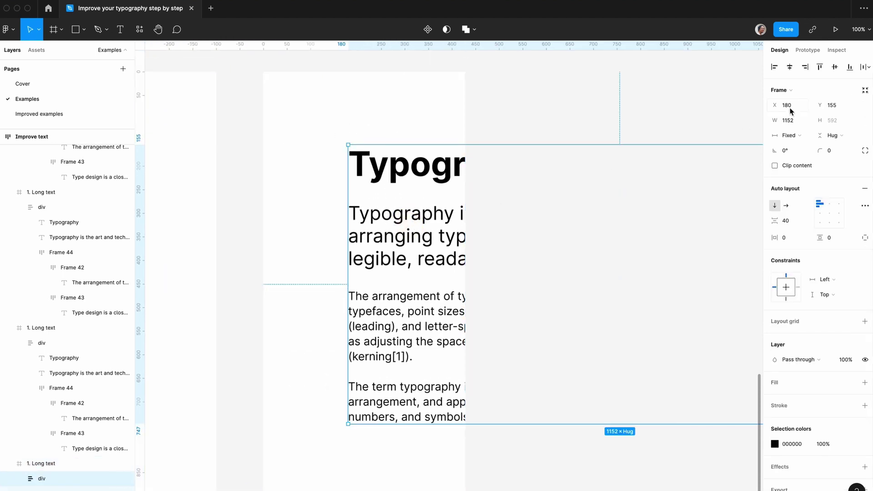
left_click(774, 68)
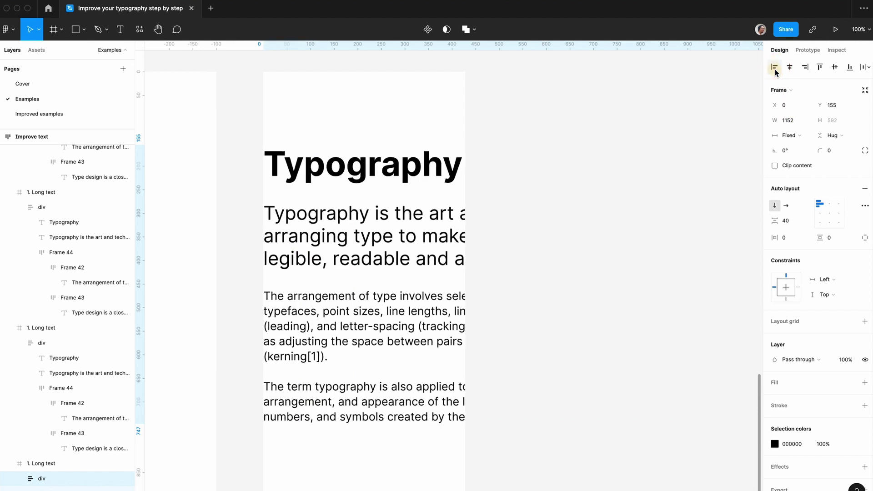
left_click(789, 120)
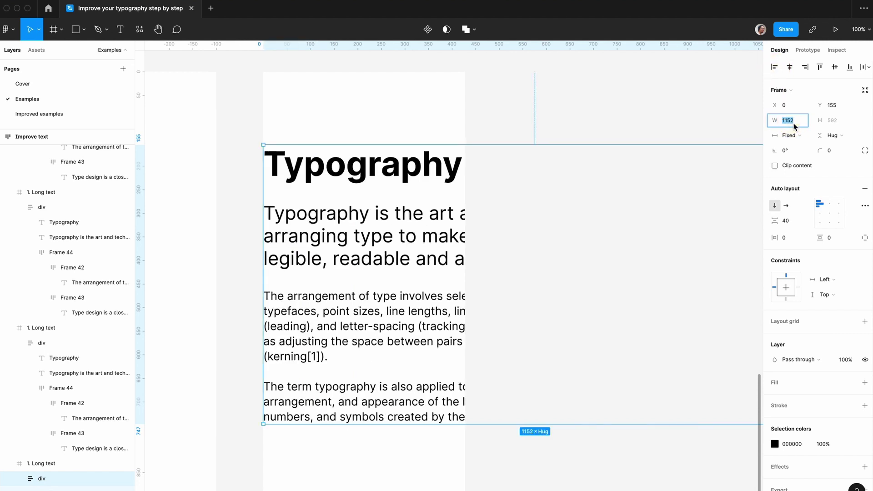
type("428")
key("Return")
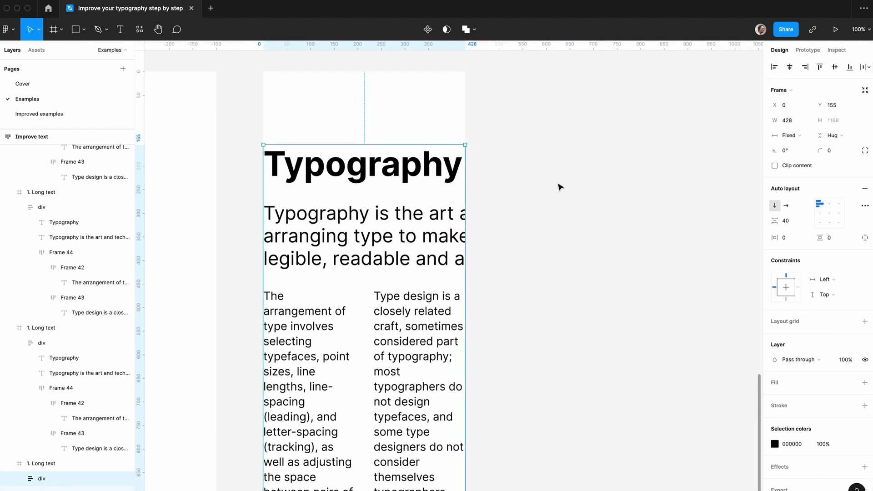
key("Return")
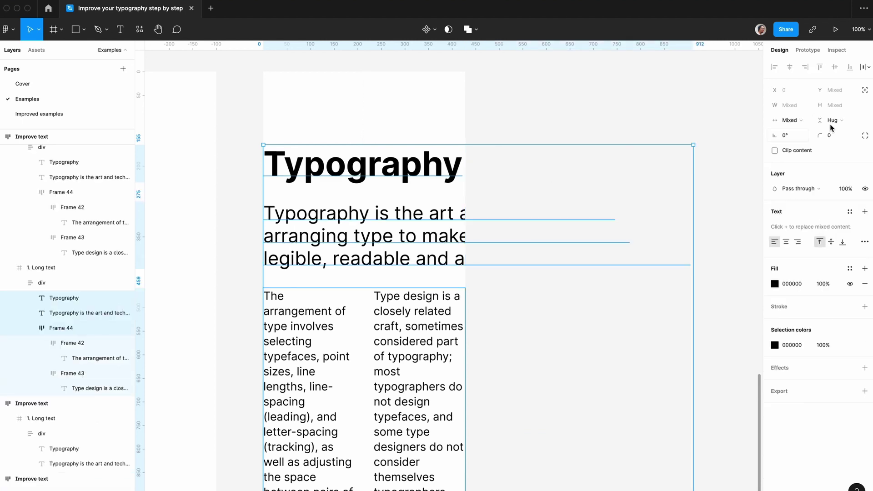
Make the block's inner layers fill its width and select the Frame 44 column container
left_click(789, 120)
left_click(803, 160)
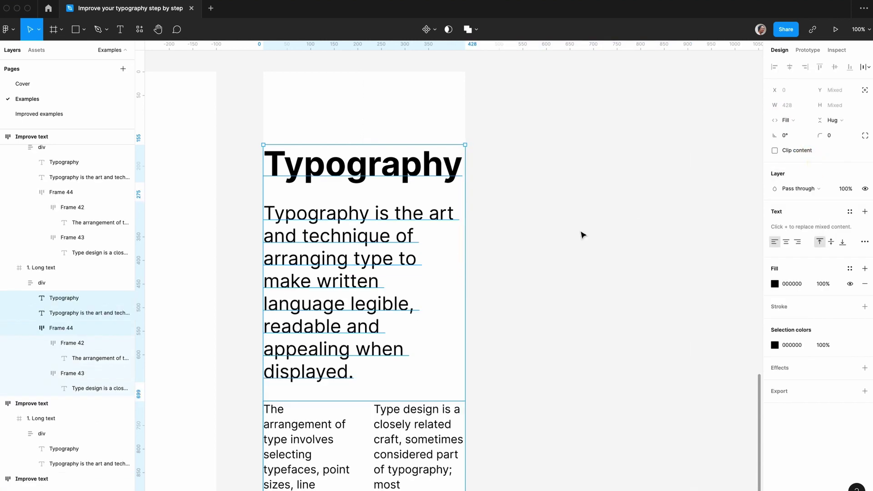
scroll(581, 231, "down", 4)
left_click(386, 346)
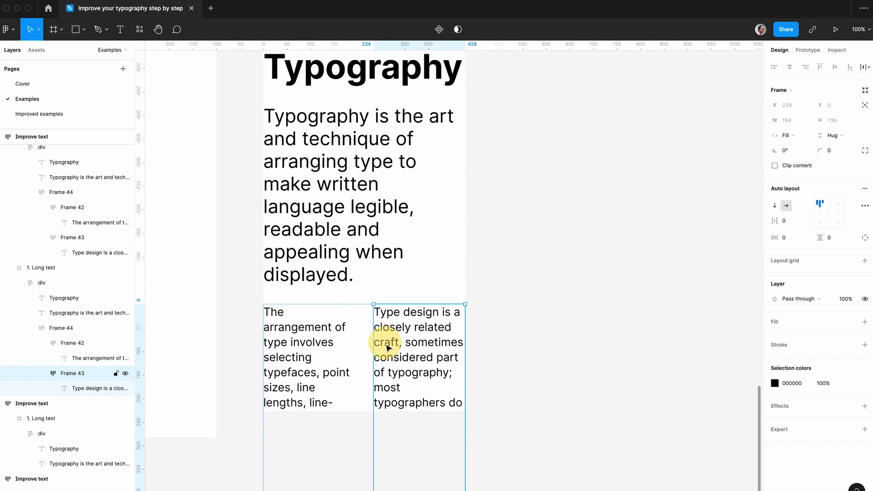
left_click(68, 328)
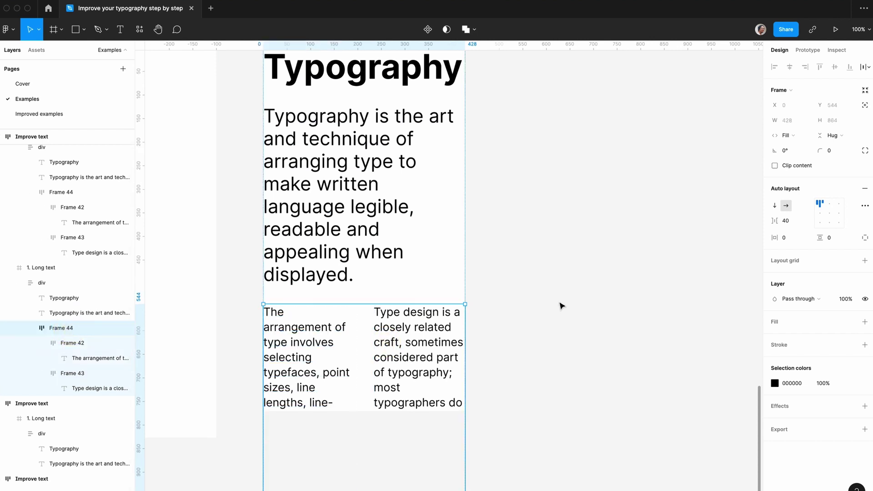
key("Return")
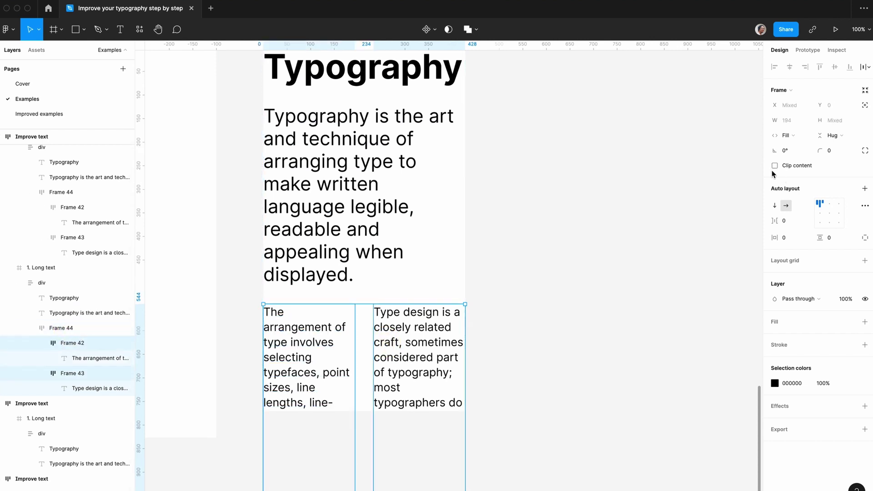
key("Return")
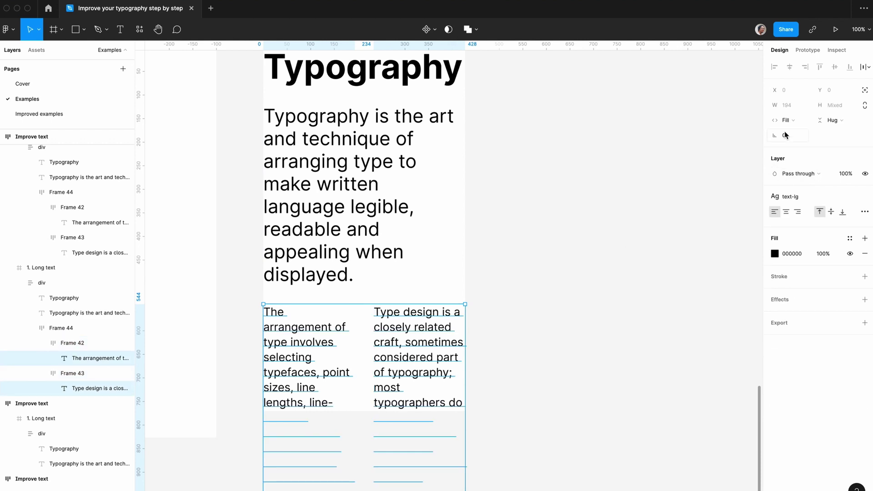
left_click(80, 328)
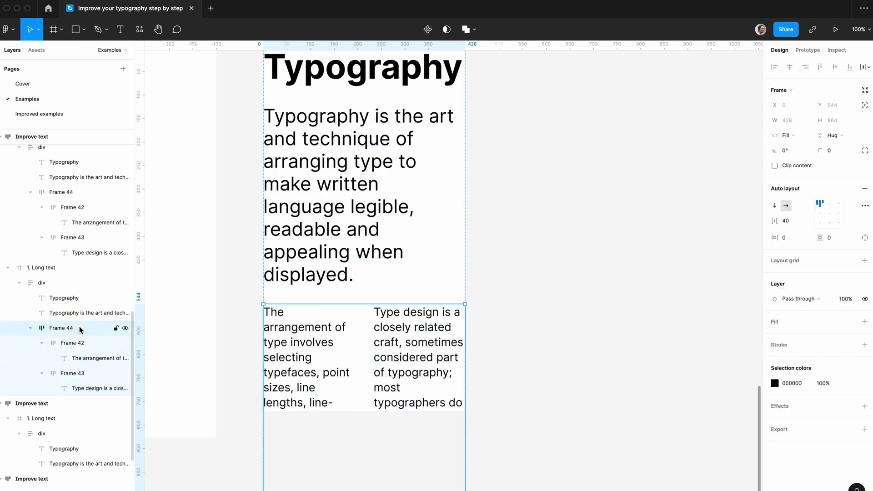
Stack the two body-text columns vertically with a 24 px gap between paragraphs
left_click(775, 207)
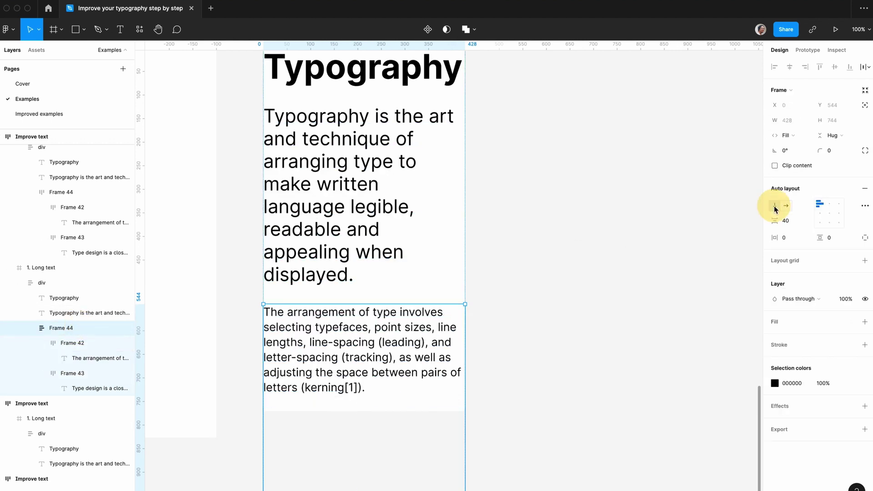
left_click(795, 222)
type("24")
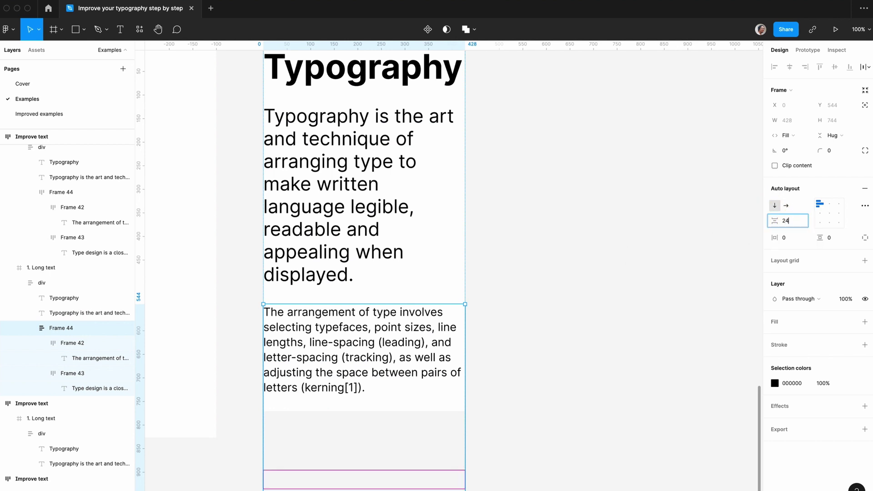
key("Return")
key("Return")
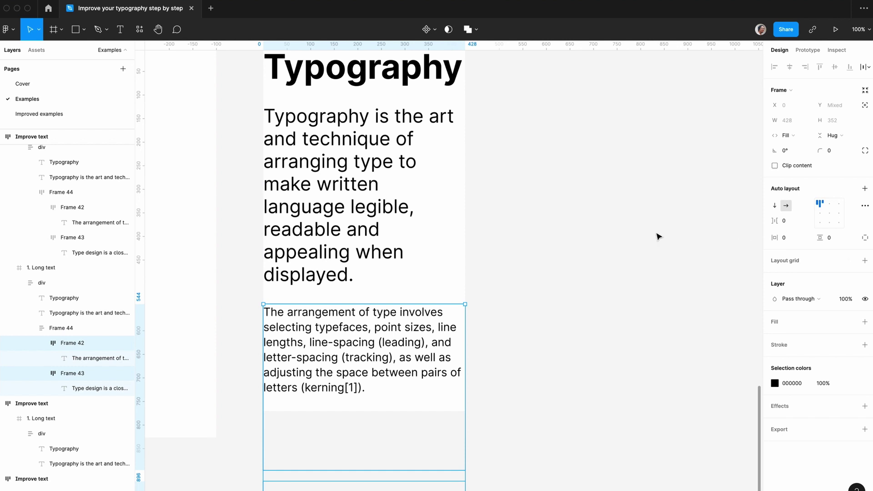
left_click(775, 206)
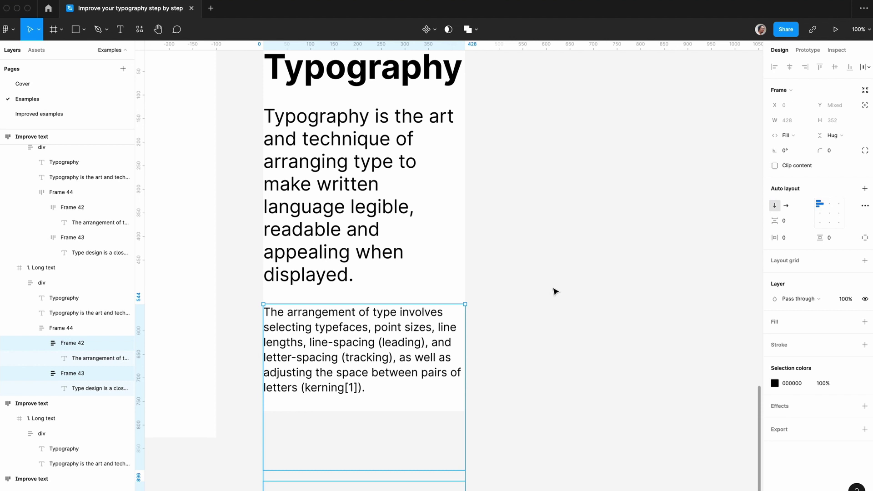
scroll(505, 253, "up", 5)
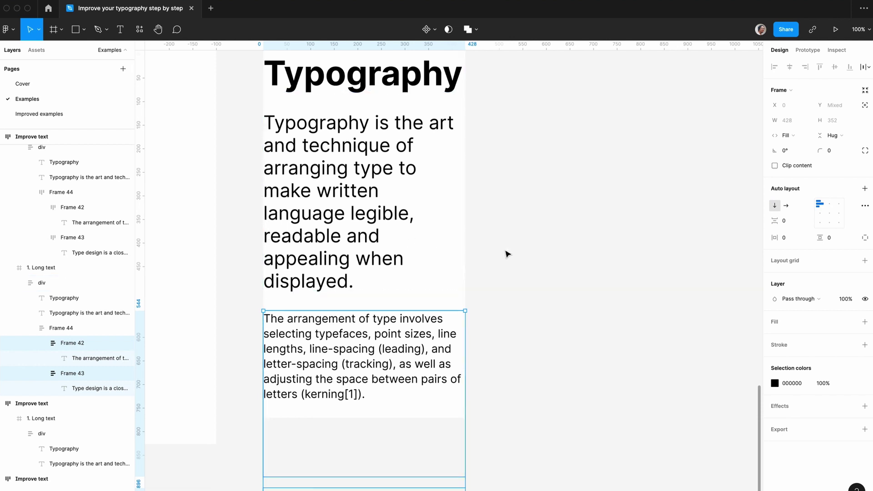
Apply text-xl to the mobile Typography heading and text-lg to the intro paragraph
left_click(300, 142)
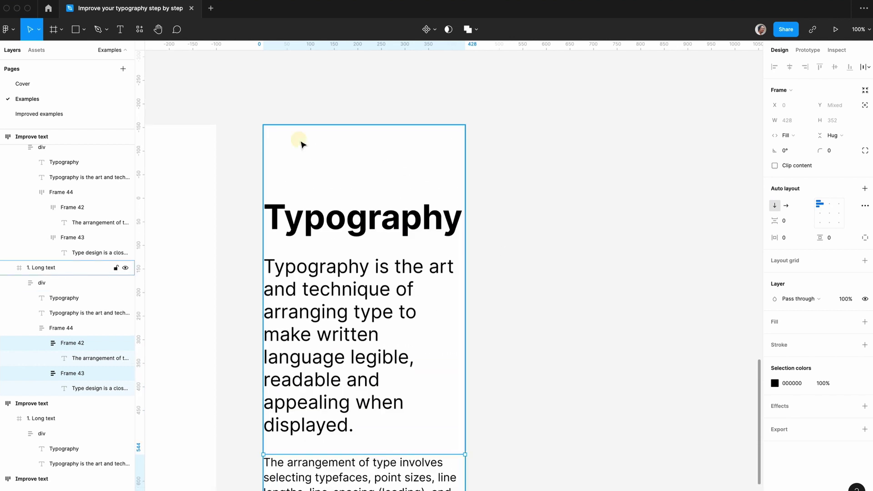
left_click(391, 225)
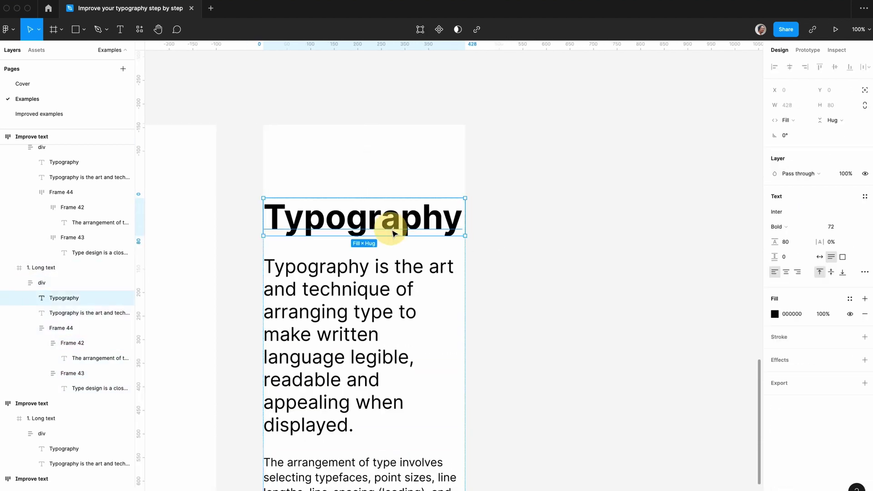
left_click(864, 197)
left_click(827, 315)
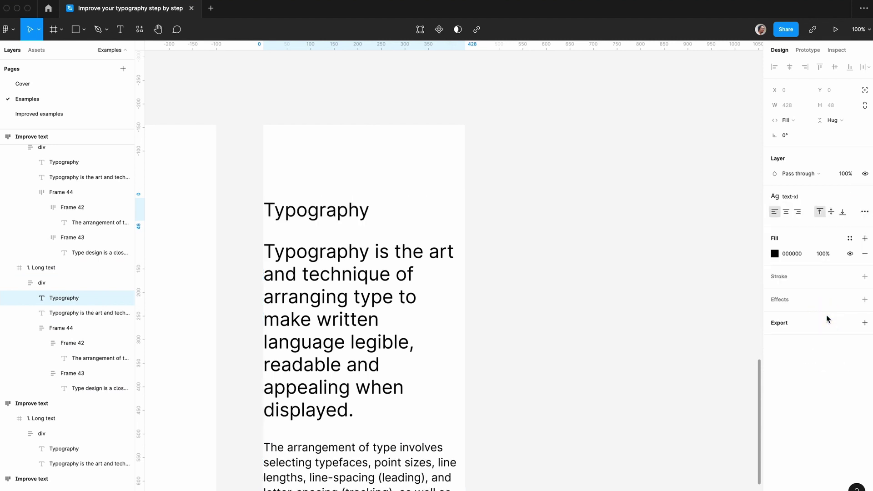
left_click(371, 279)
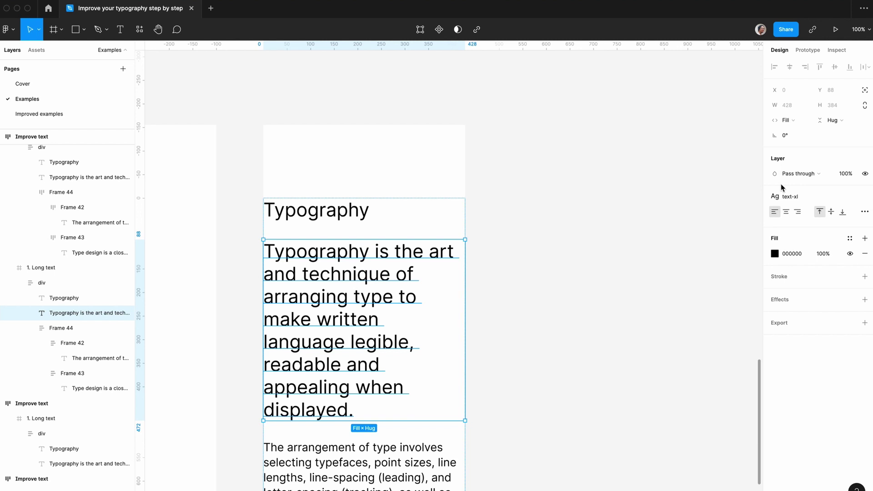
left_click(803, 201)
left_click(818, 301)
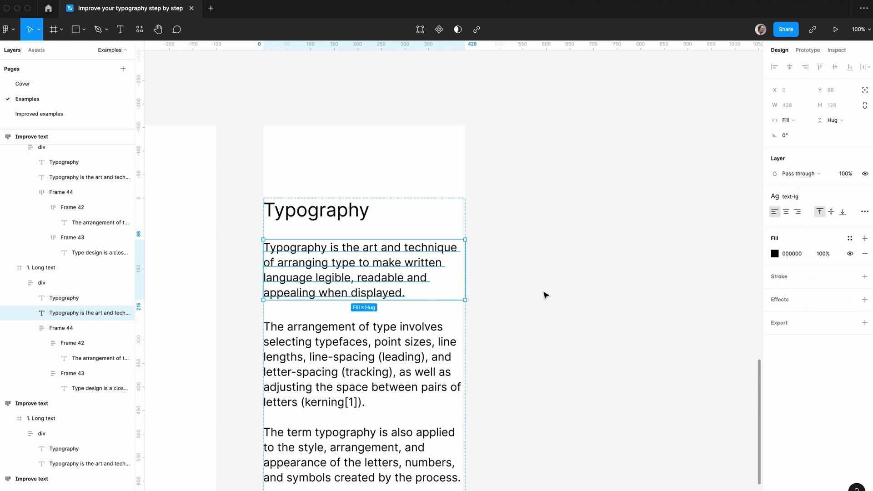
Apply the text-base style to the body paragraphs in the columns
scroll(528, 295, "down", 3)
left_click(373, 272)
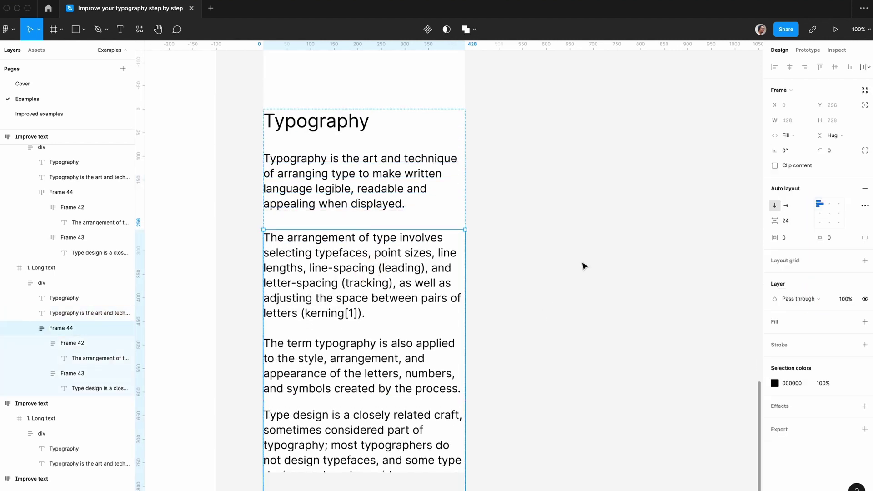
key("Return")
key("Return")
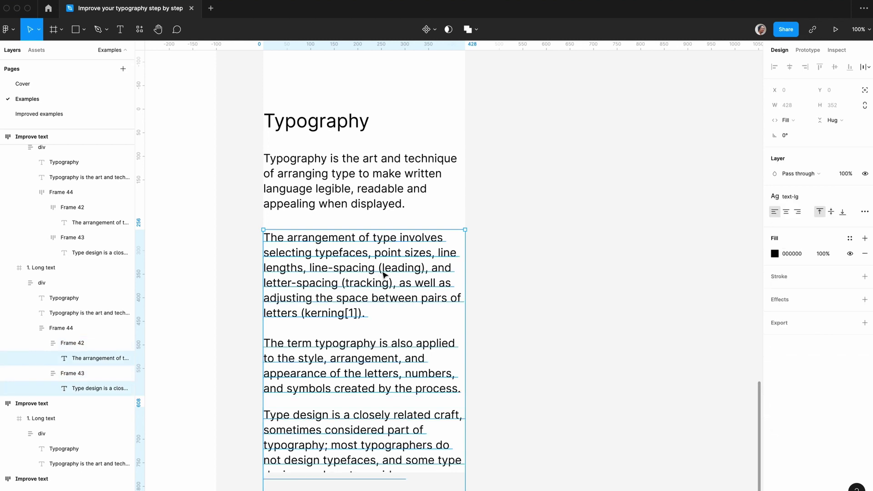
left_click(790, 196)
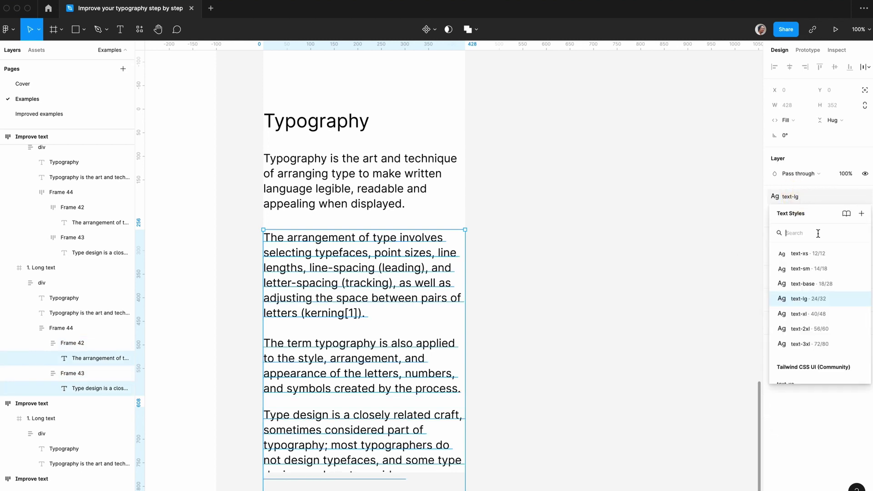
left_click(821, 278)
Tighten the mobile text block's item spacing to 24 px
left_click(535, 258)
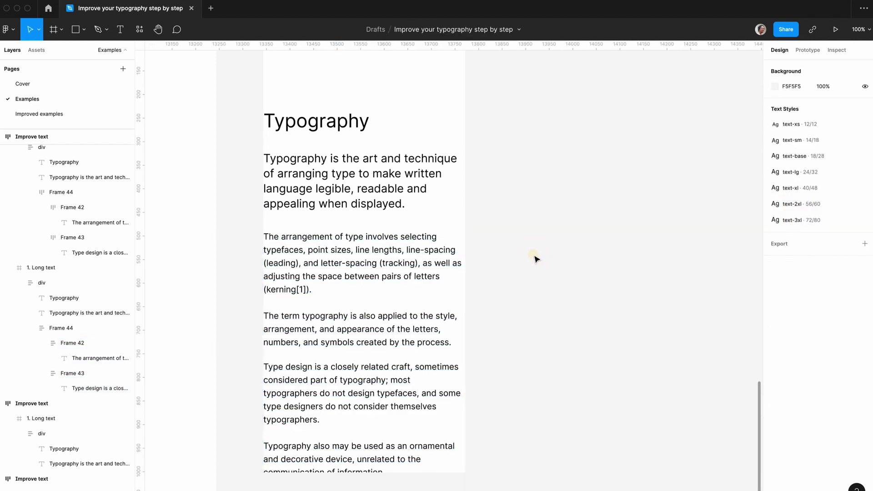
left_click(354, 238)
left_click(792, 222)
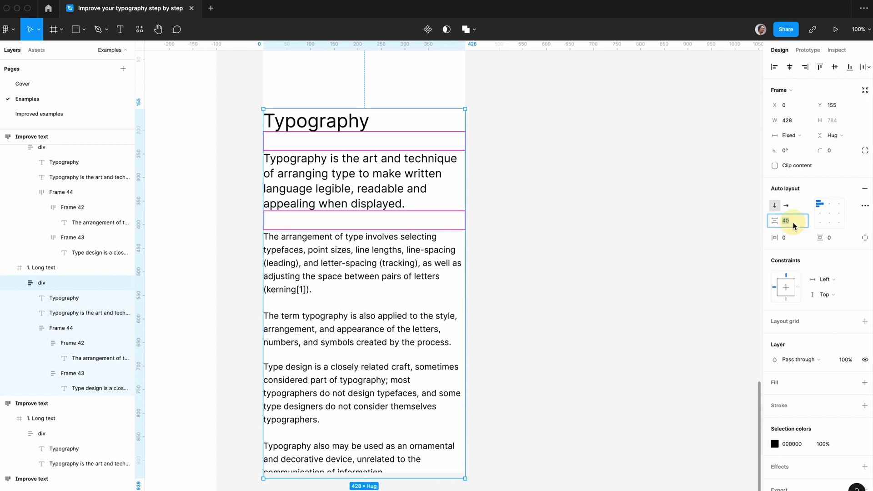
key("Return")
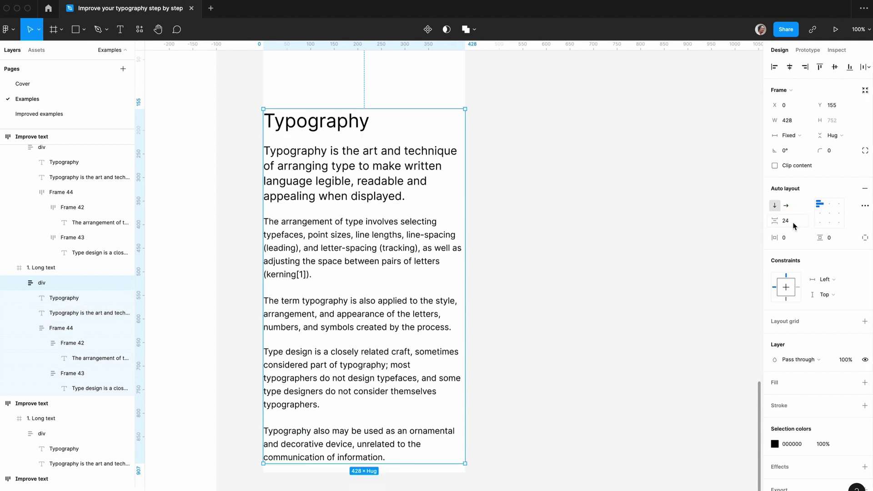
left_click(368, 278)
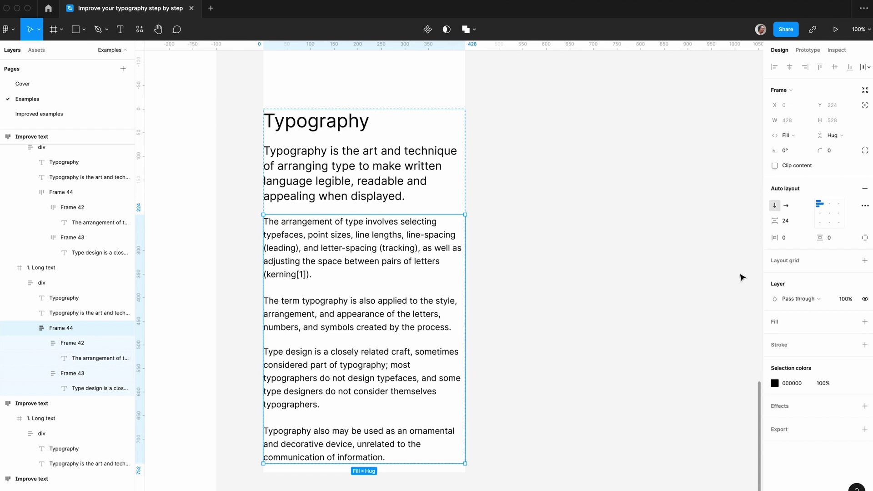
left_click(552, 275)
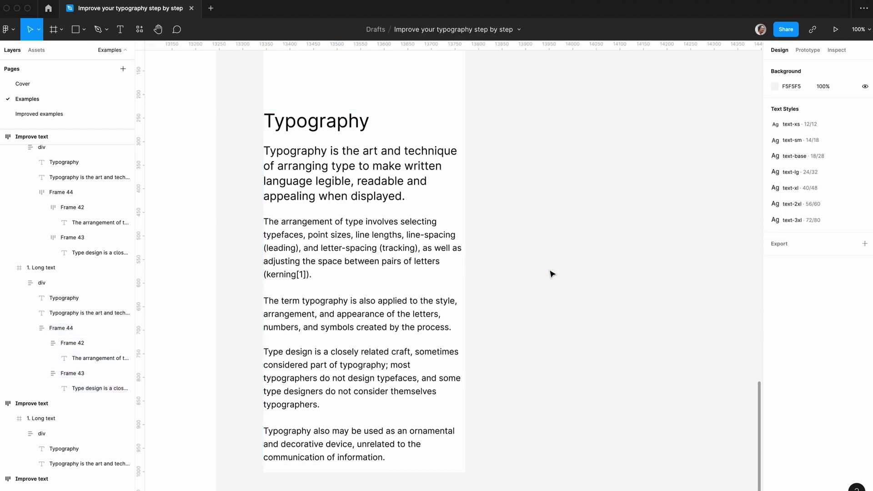
left_click(322, 121)
left_click(324, 124)
Bold the mobile heading and give the text block 24 px padding on each side
key("super+b")
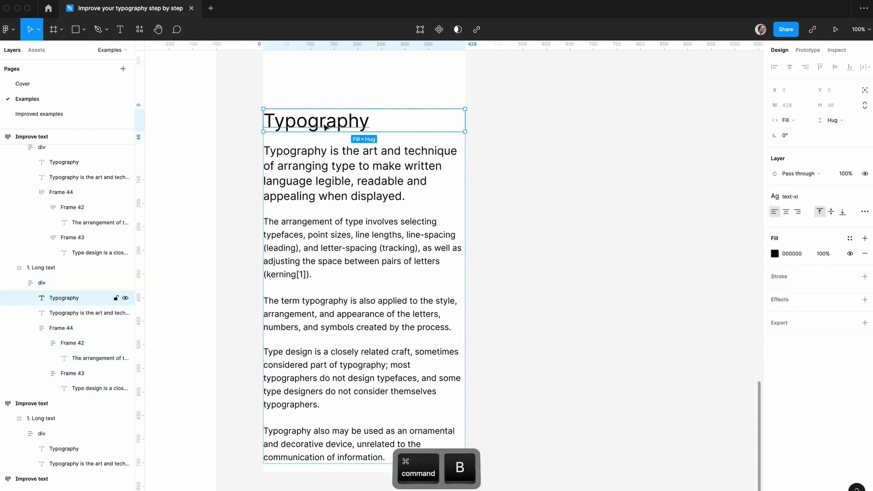
left_click(564, 134)
left_click(370, 161)
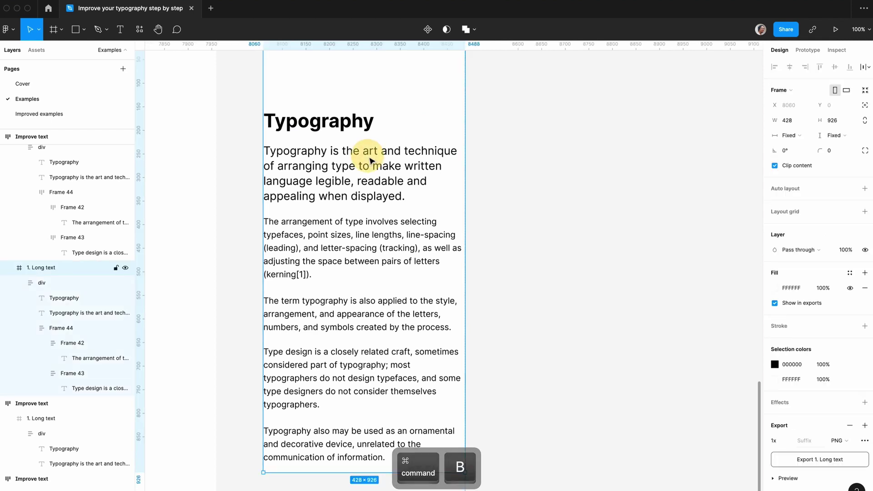
left_click(371, 161)
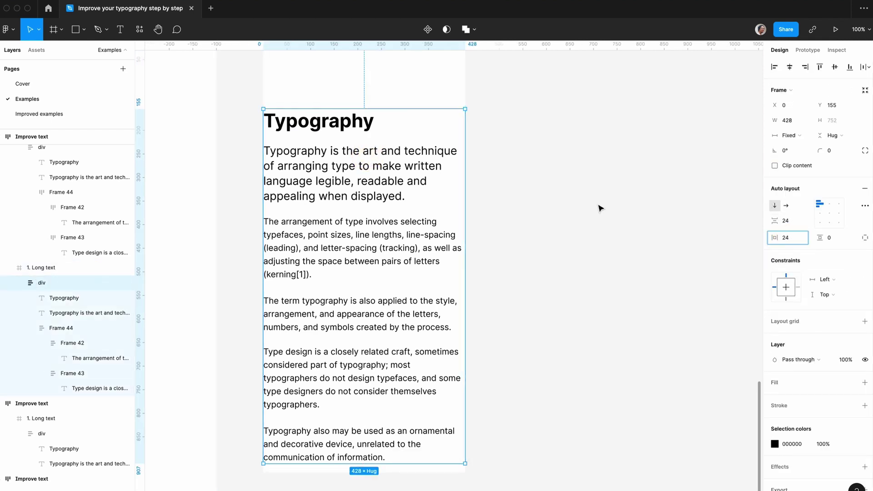
key("Return")
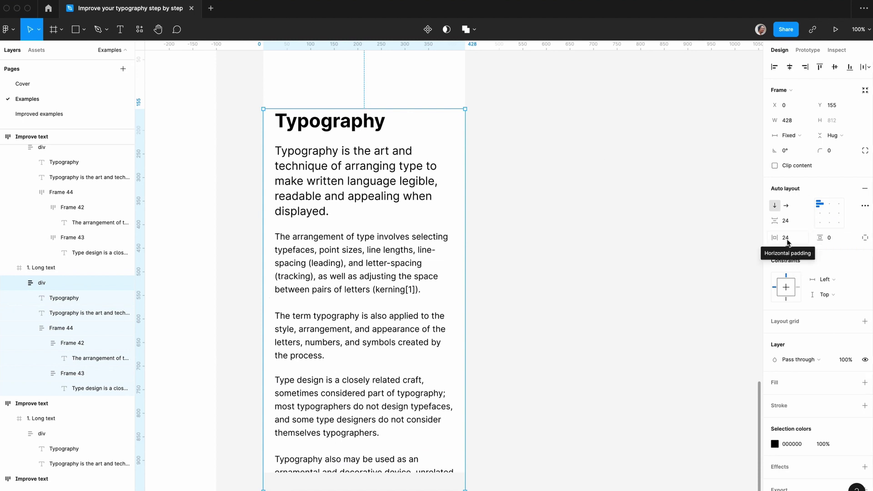
Move the mobile text block up to Y 80
left_click(841, 106)
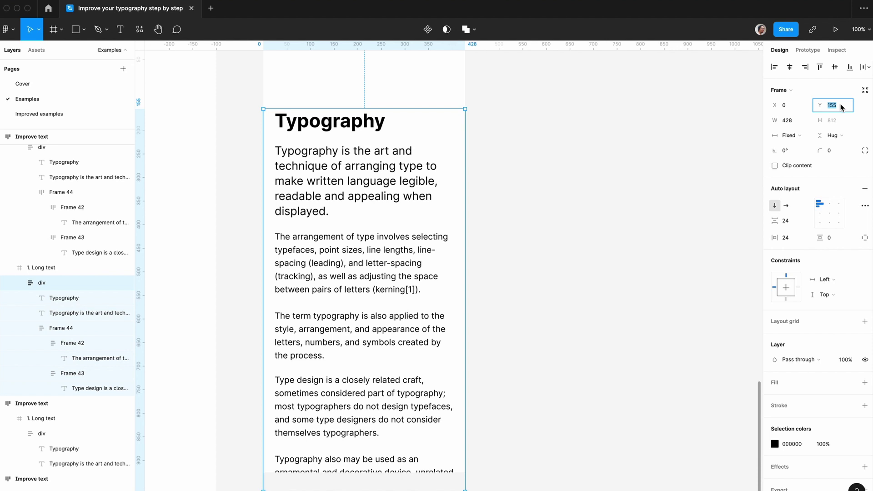
type("80")
key("Return")
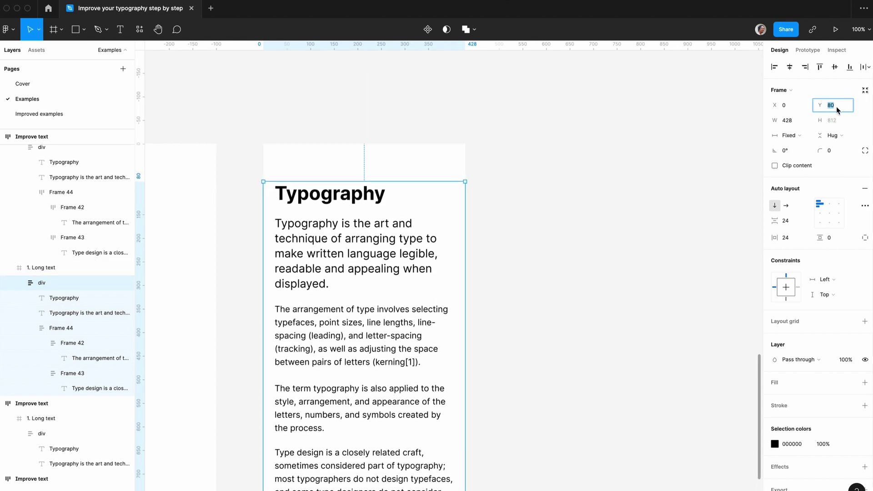
type("160")
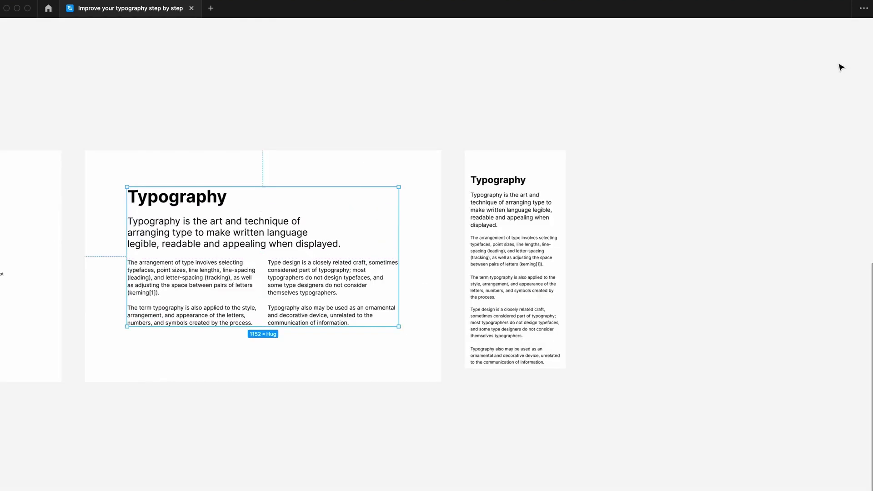
Vertically centre the desktop text block, then hide the UI and compare both layouts
key("super+period")
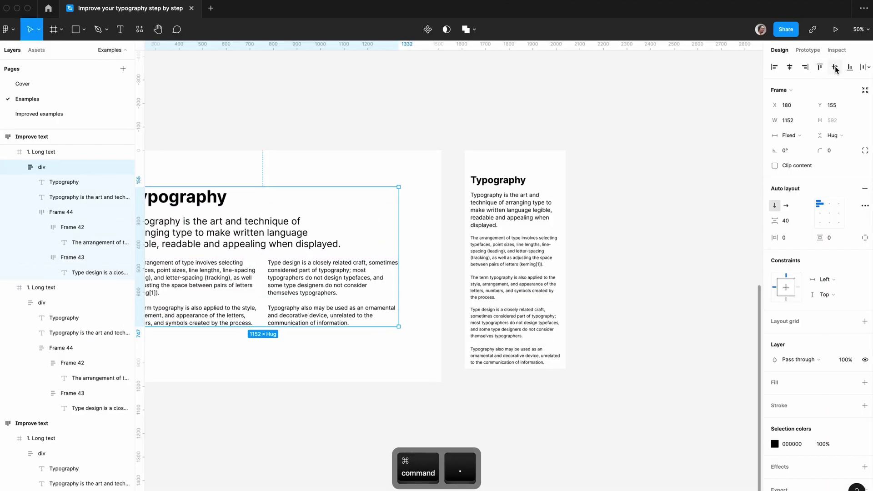
left_click(836, 68)
left_click(649, 228)
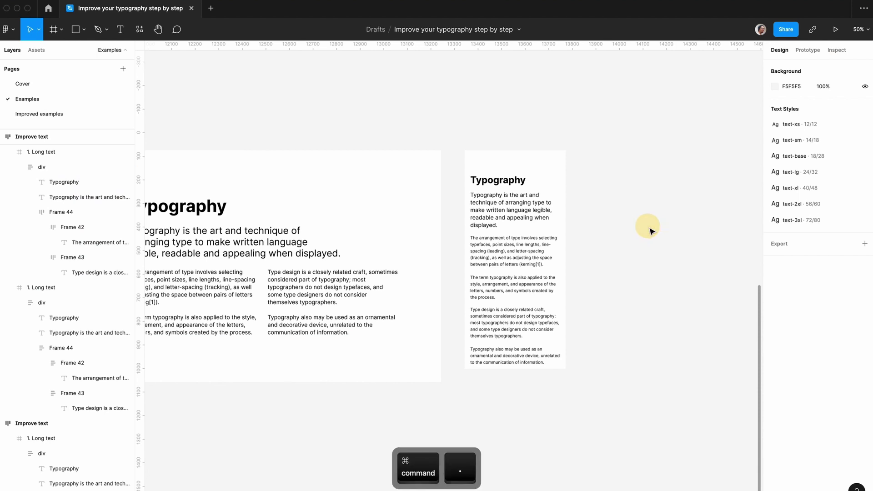
key("super+period")
scroll(651, 230, "left", 5)
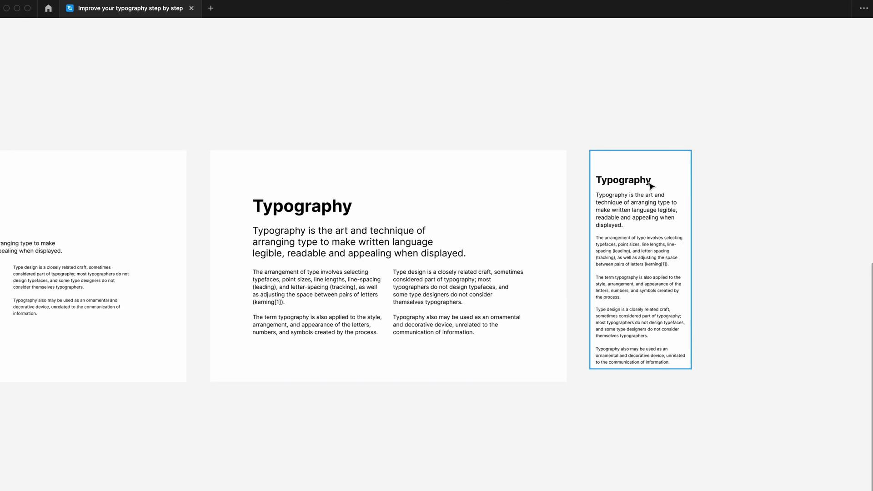
scroll(651, 185, "right", 2)
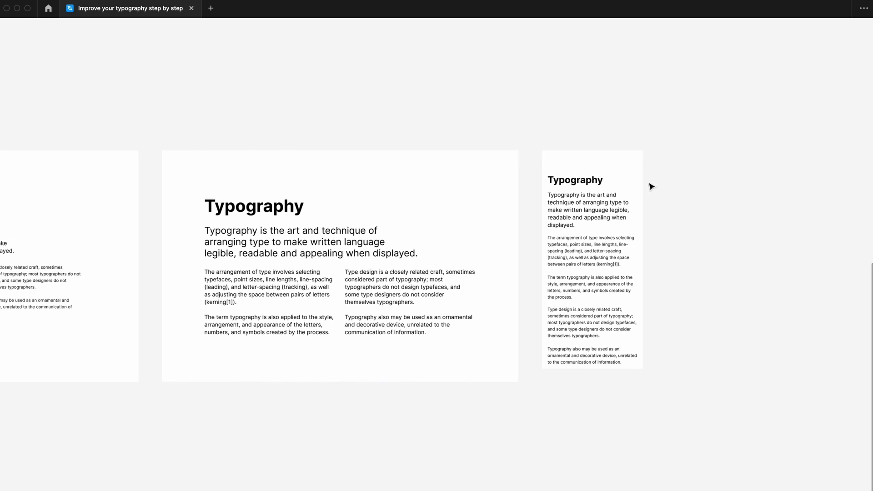